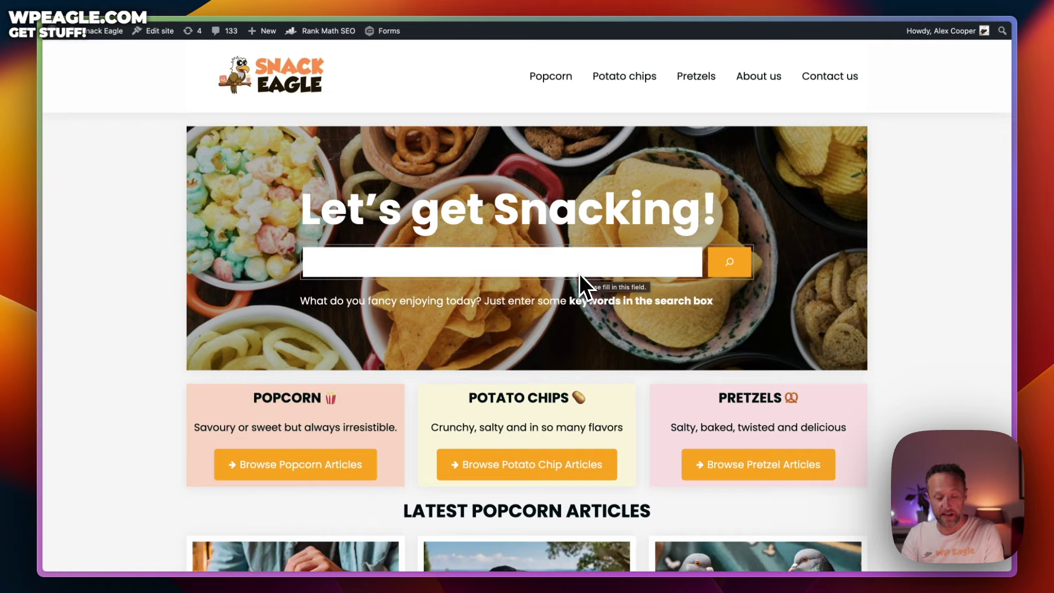
Step: Run a PageSpeed Insights analysis on the copied Snack Eagle home page URL
key(super+shift+c)
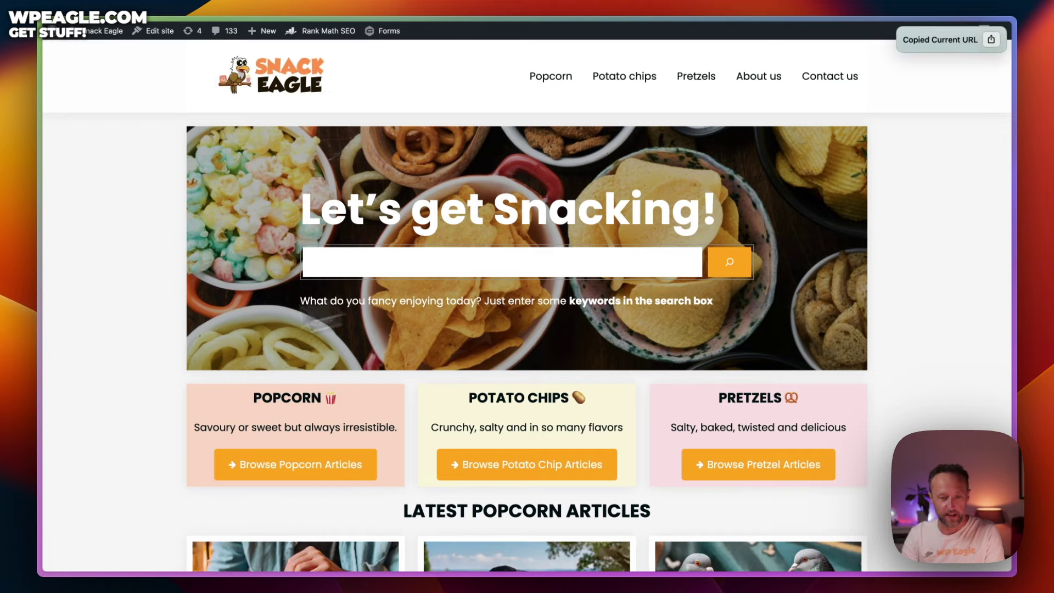
mouse_move(40, 380)
click(102, 434)
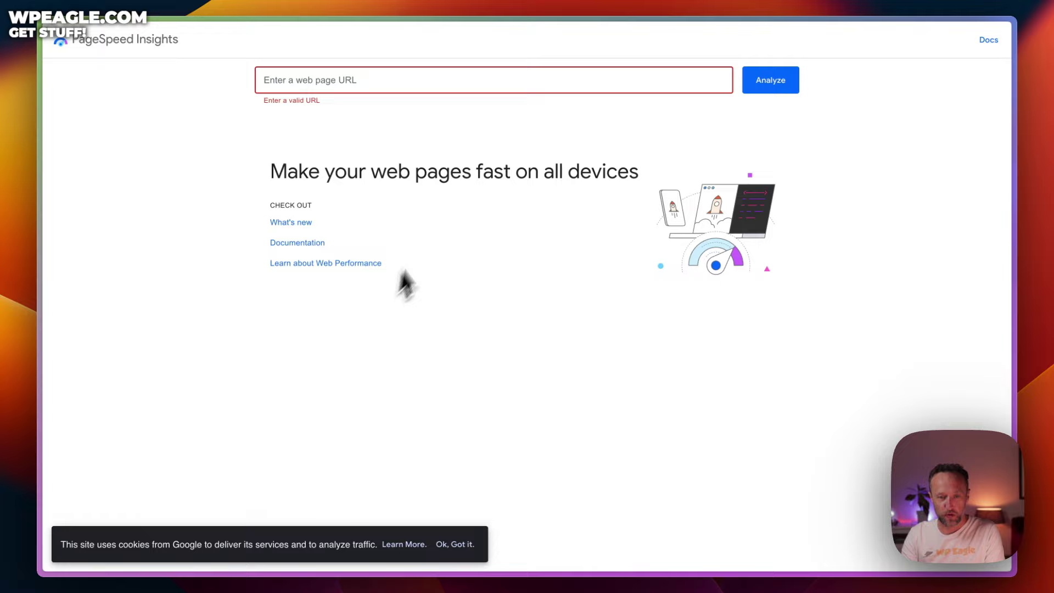
key(super+v)
click(773, 86)
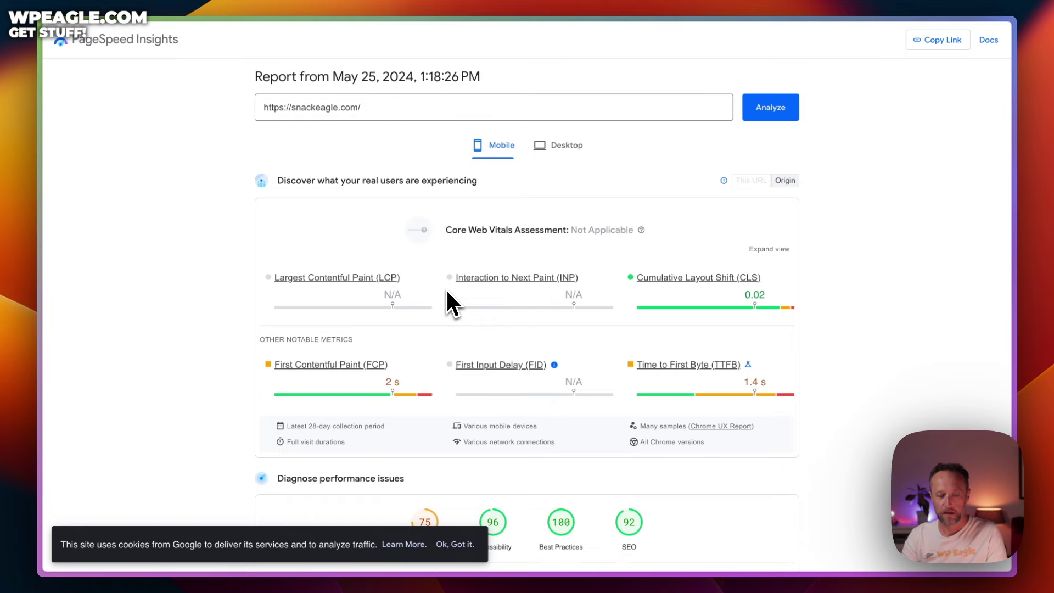
Step: Compare the Performance scores: 75 on mobile versus 98 on desktop
scroll(552, 253, down, 8)
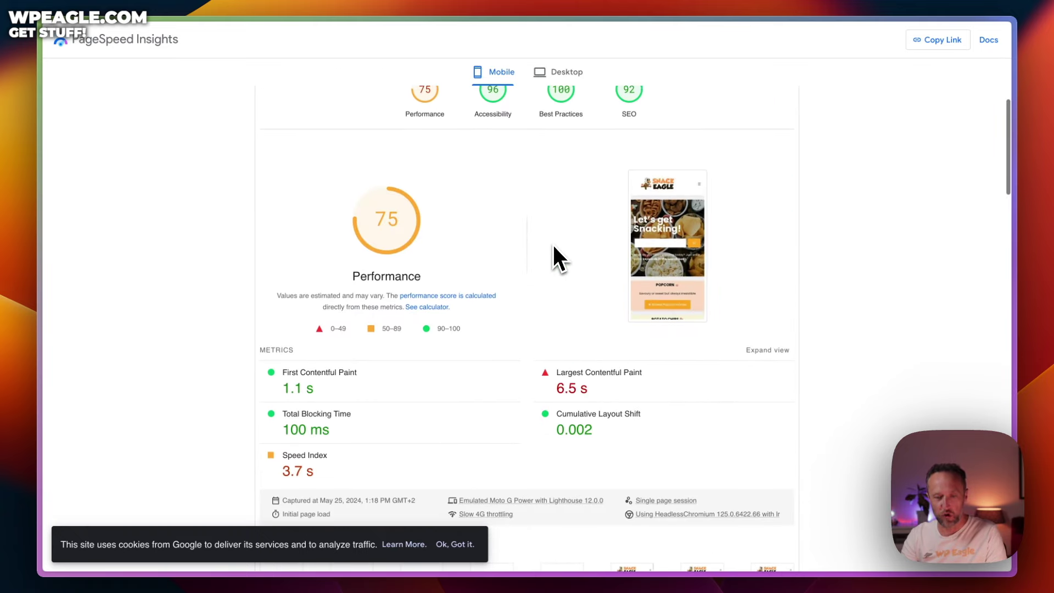
scroll(553, 247, up, 1)
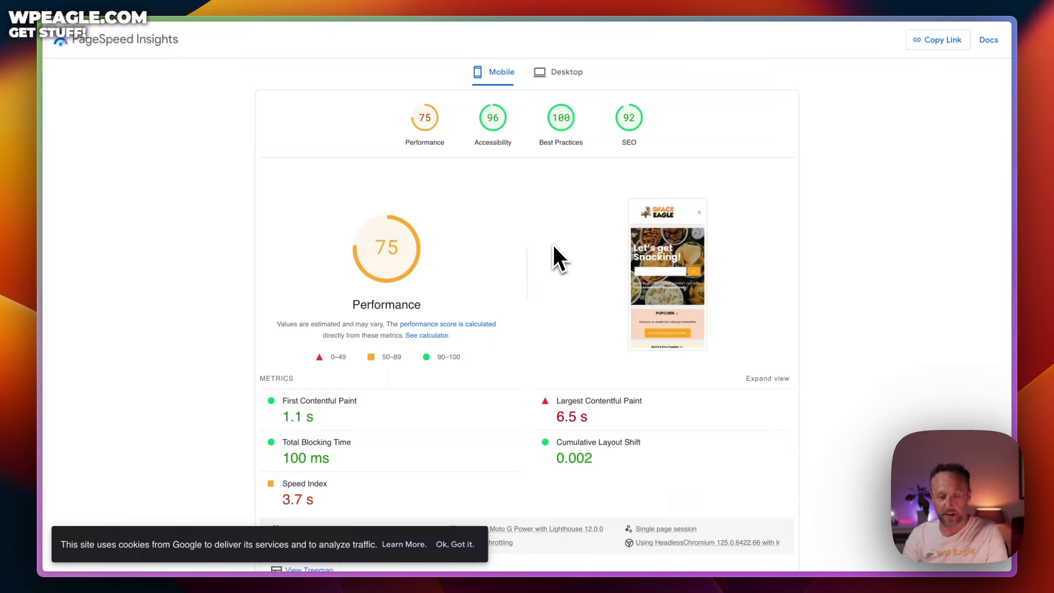
click(585, 81)
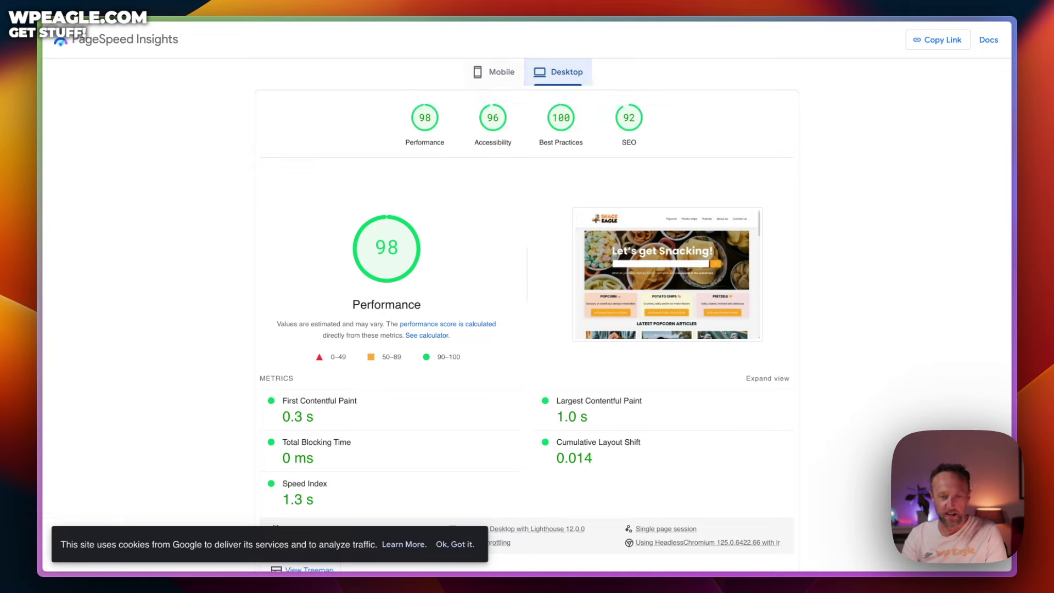
click(496, 74)
mouse_move(400, 278)
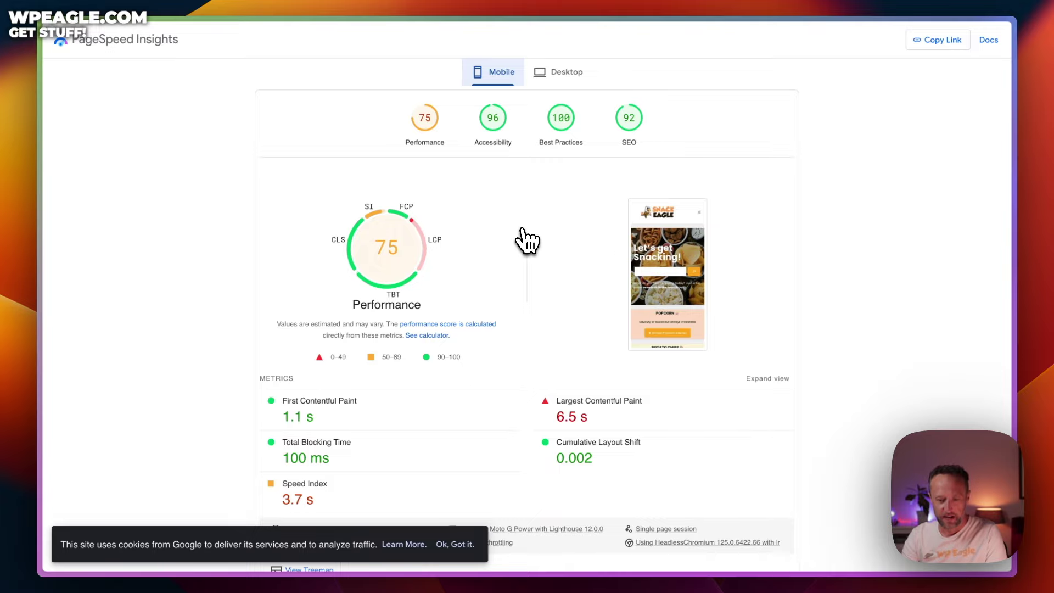
scroll(523, 231, up, 8)
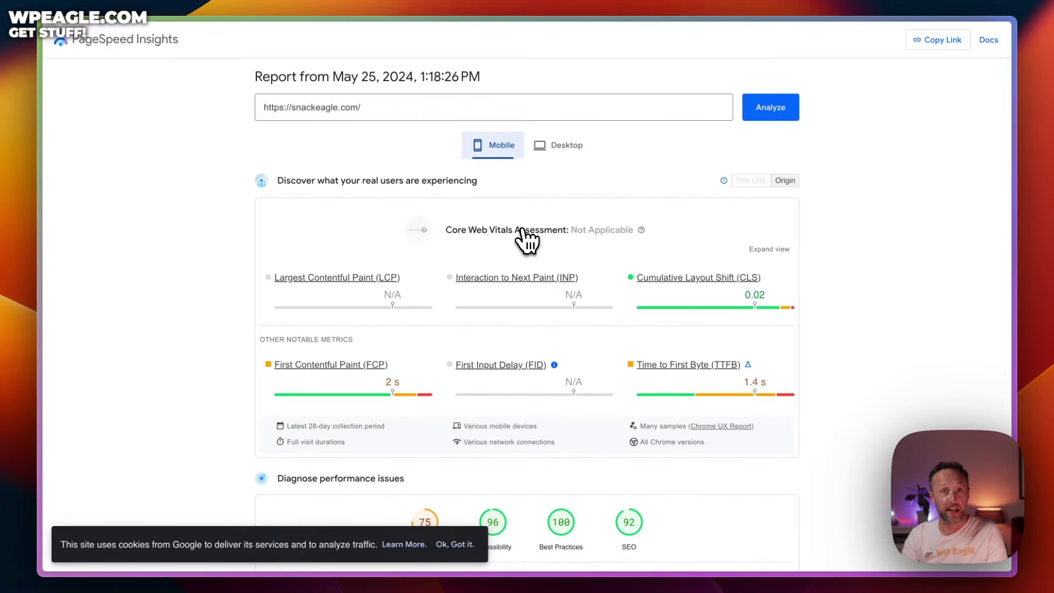
Step: Sign up for a new Airlift account using the browser's generated password
mouse_move(38, 258)
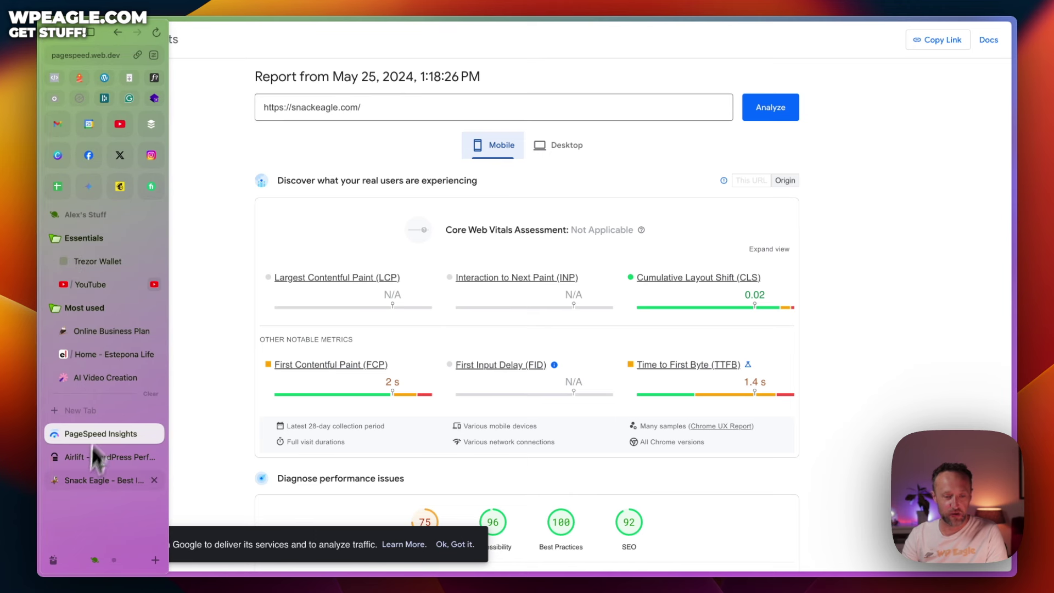
click(83, 458)
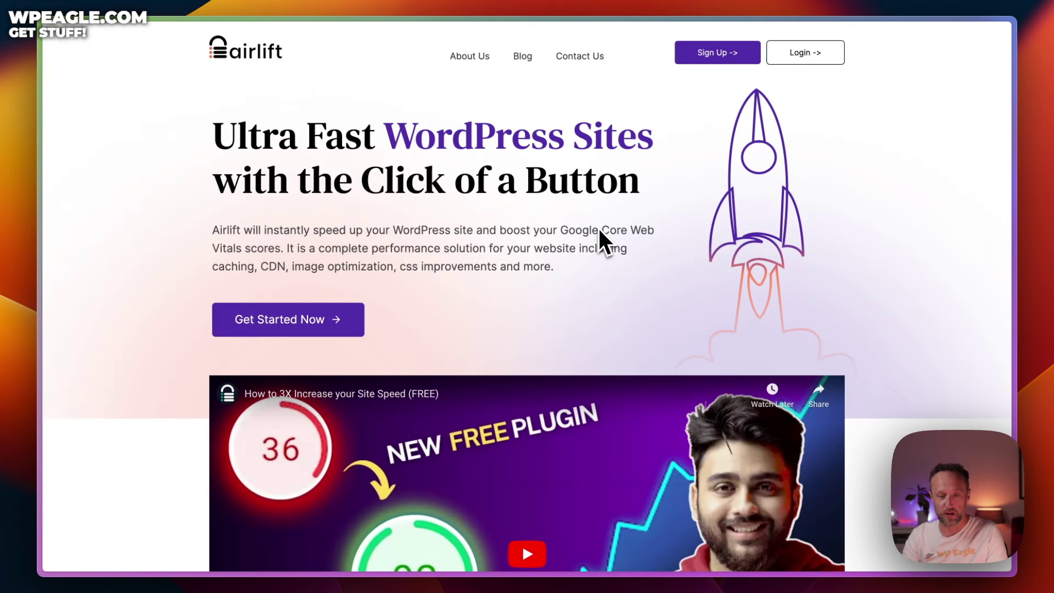
click(740, 72)
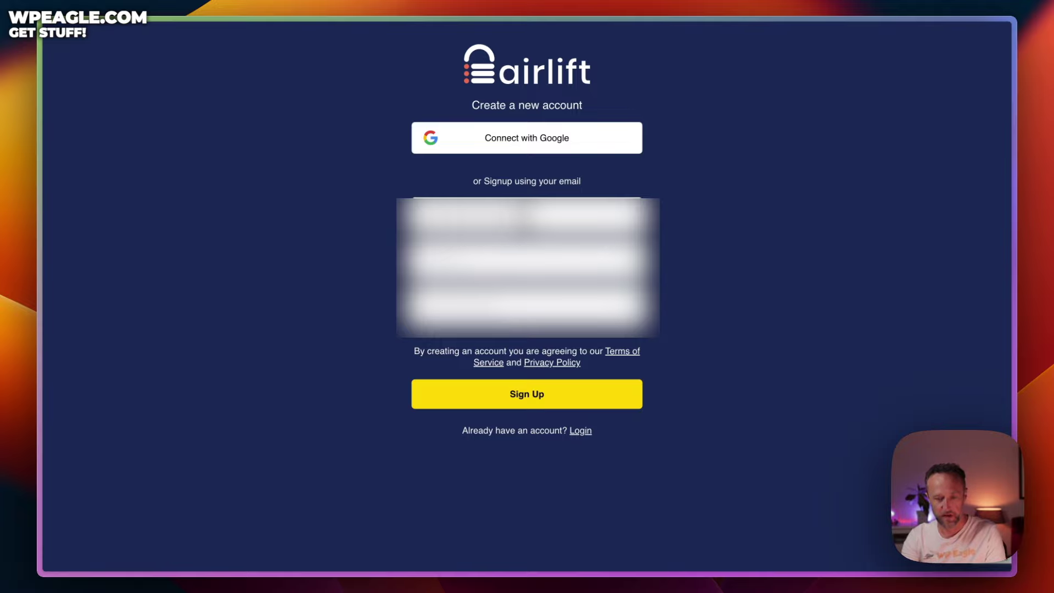
key(Tab)
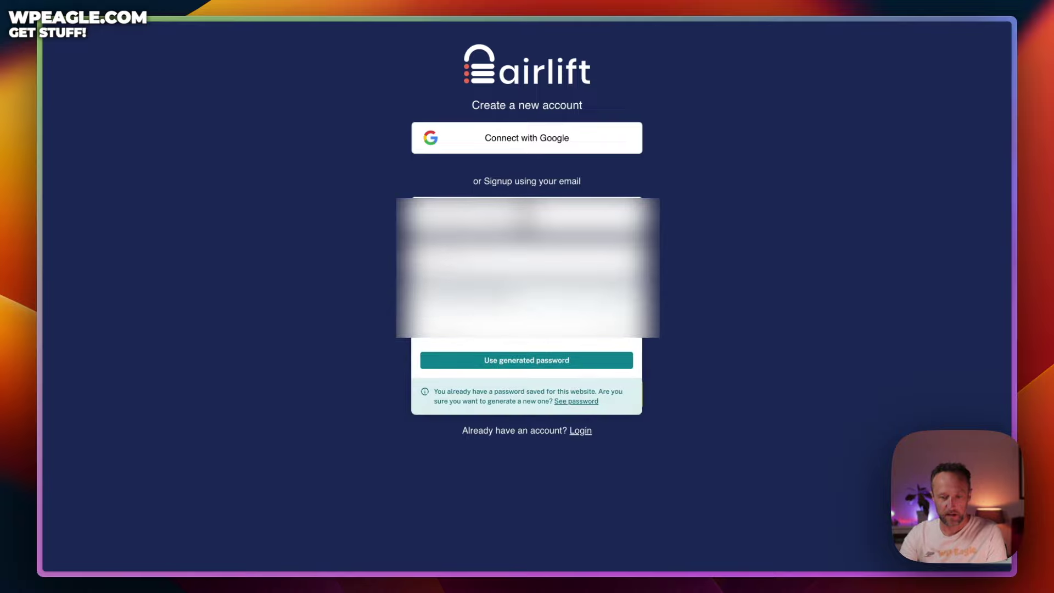
click(541, 362)
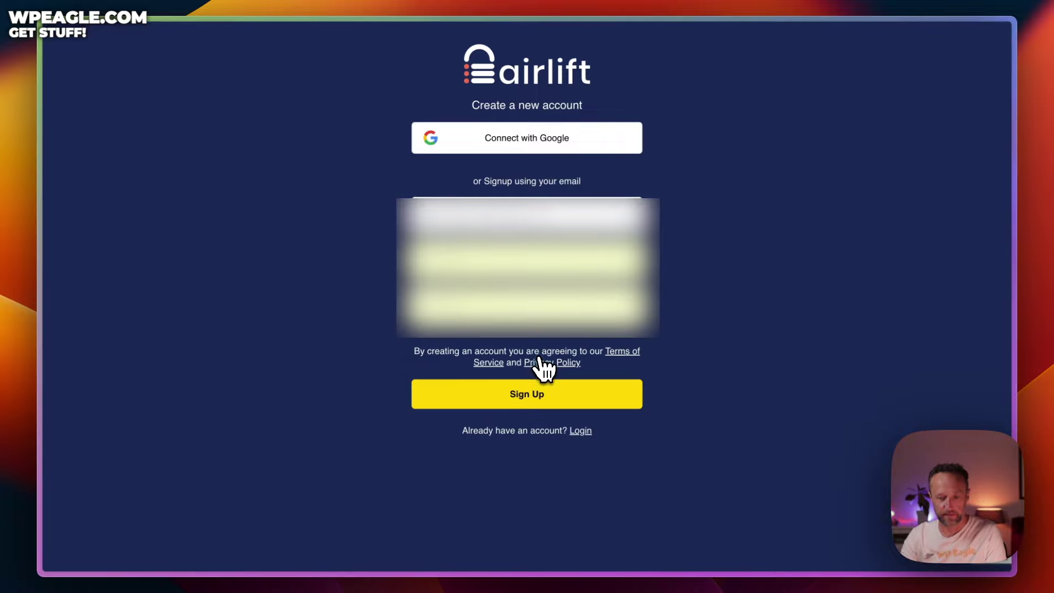
click(545, 400)
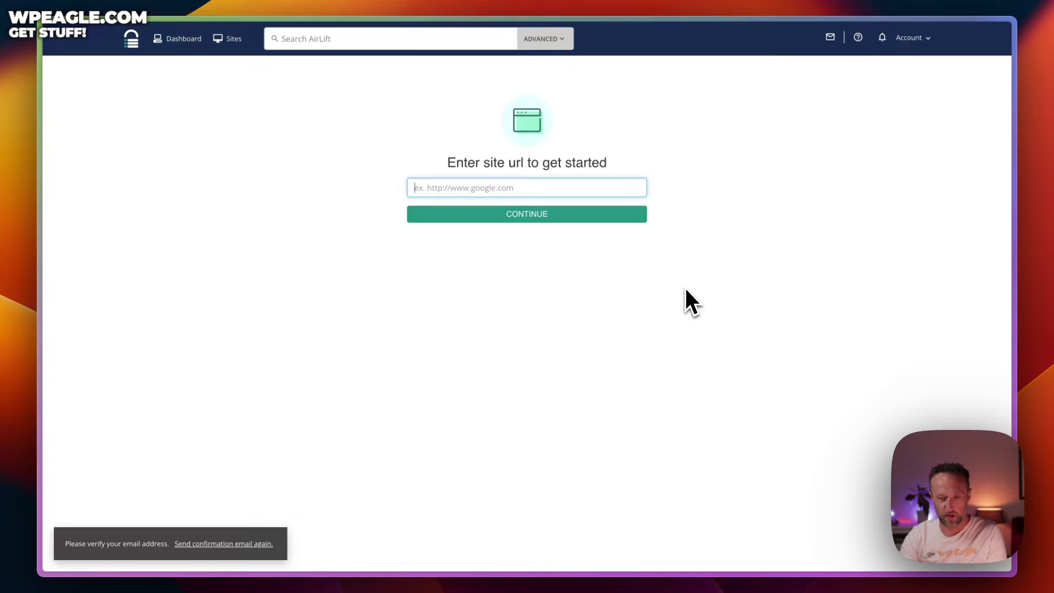
Step: Add snackeagle.com as the Airlift site and save AirLift dashboard.zip to Downloads
key(super+v)
click(531, 220)
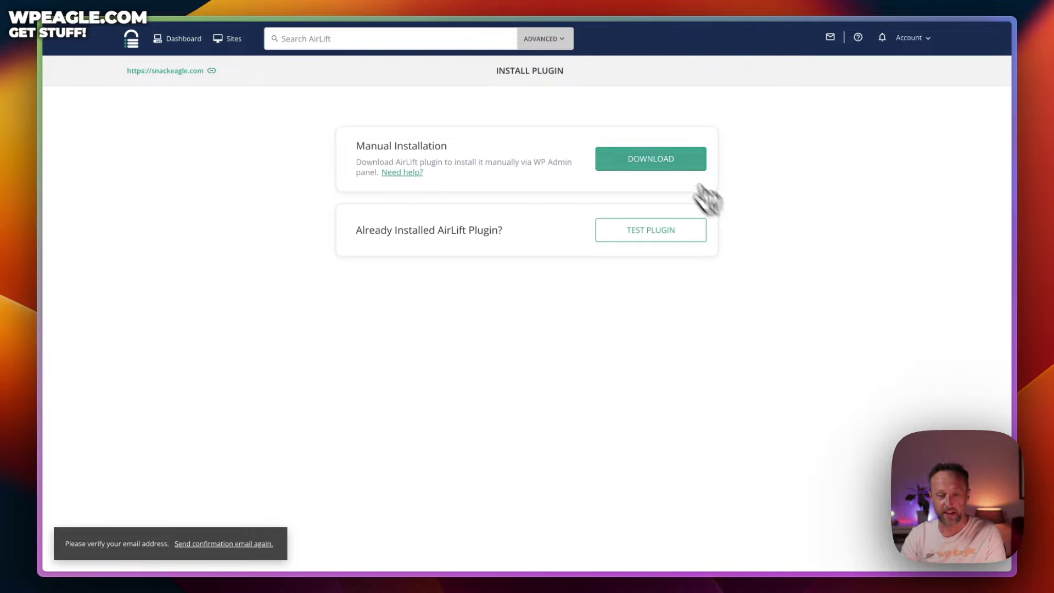
click(652, 166)
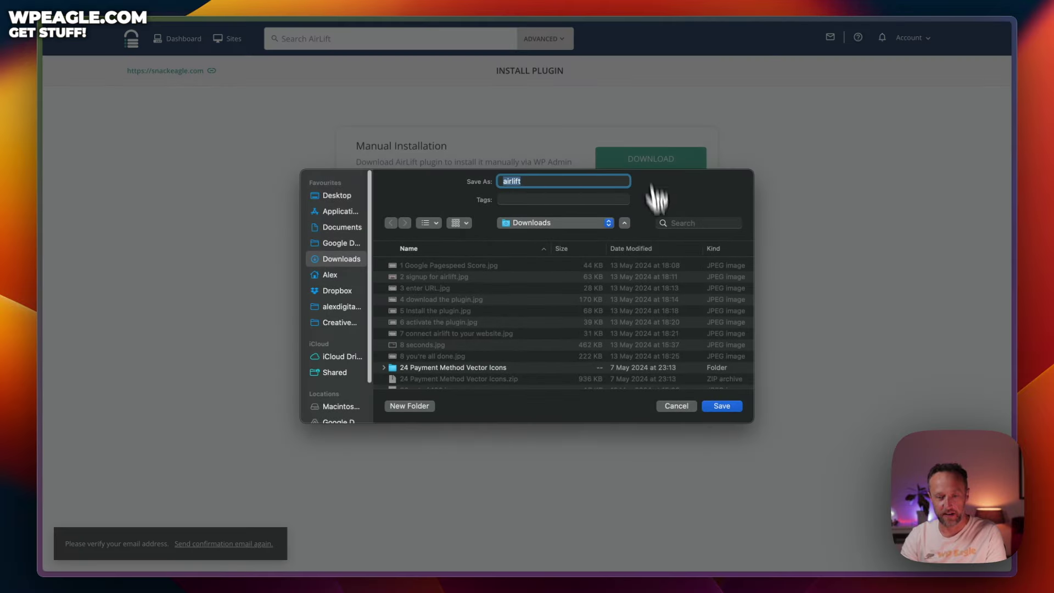
click(720, 395)
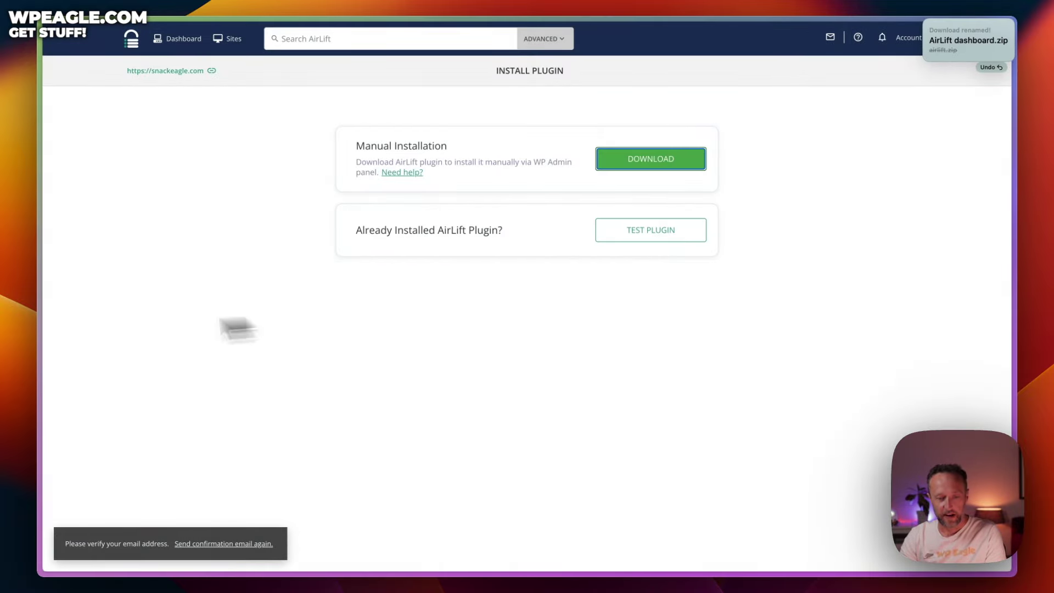
Step: In the Snack Eagle WordPress admin, go to Plugins > Add New Plugin > Upload Plugin
mouse_move(12, 357)
click(97, 471)
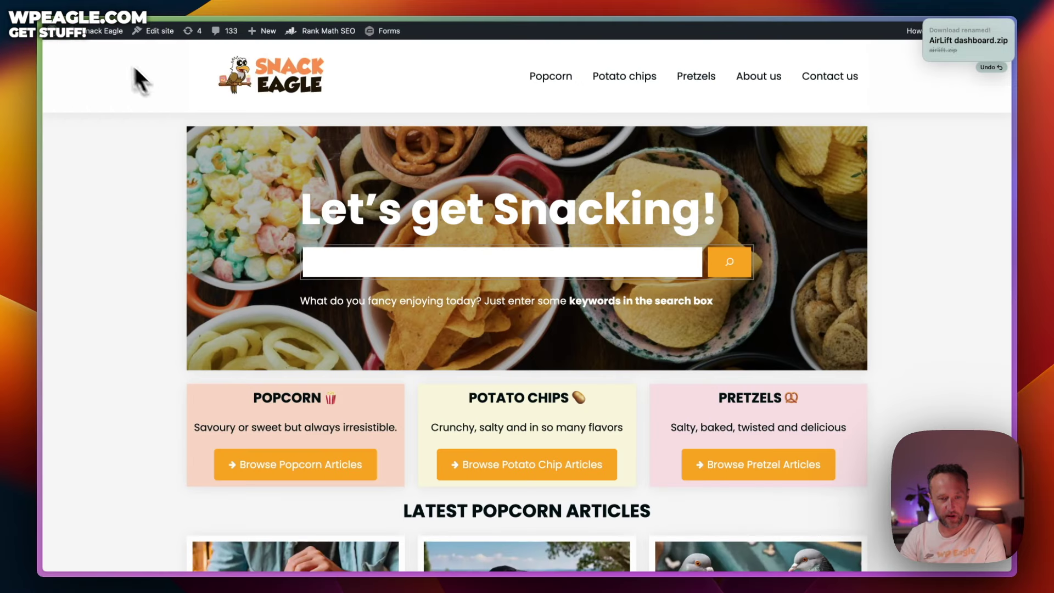
mouse_move(101, 31)
click(100, 51)
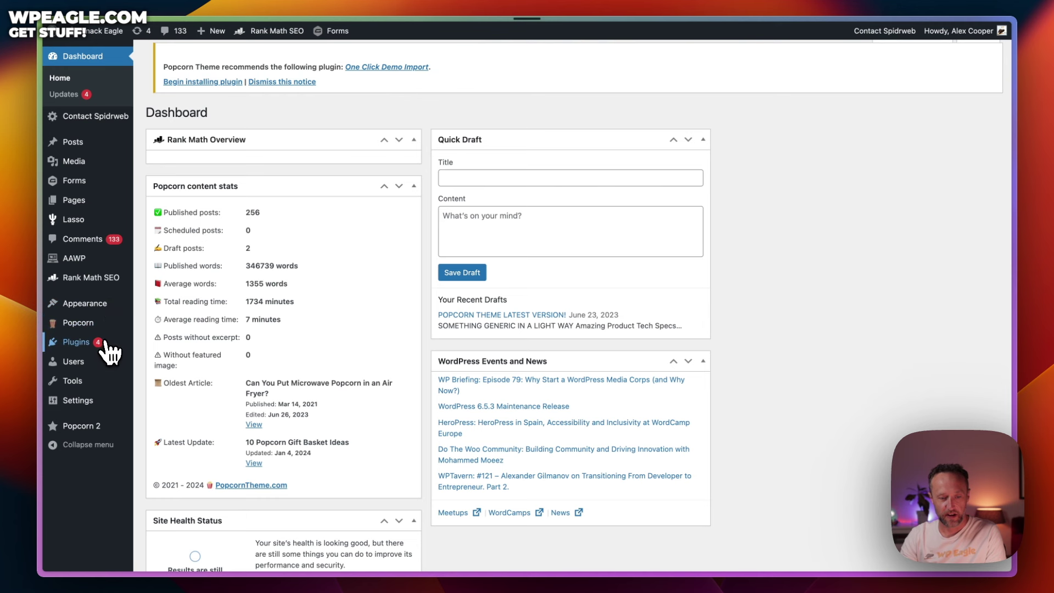
click(108, 346)
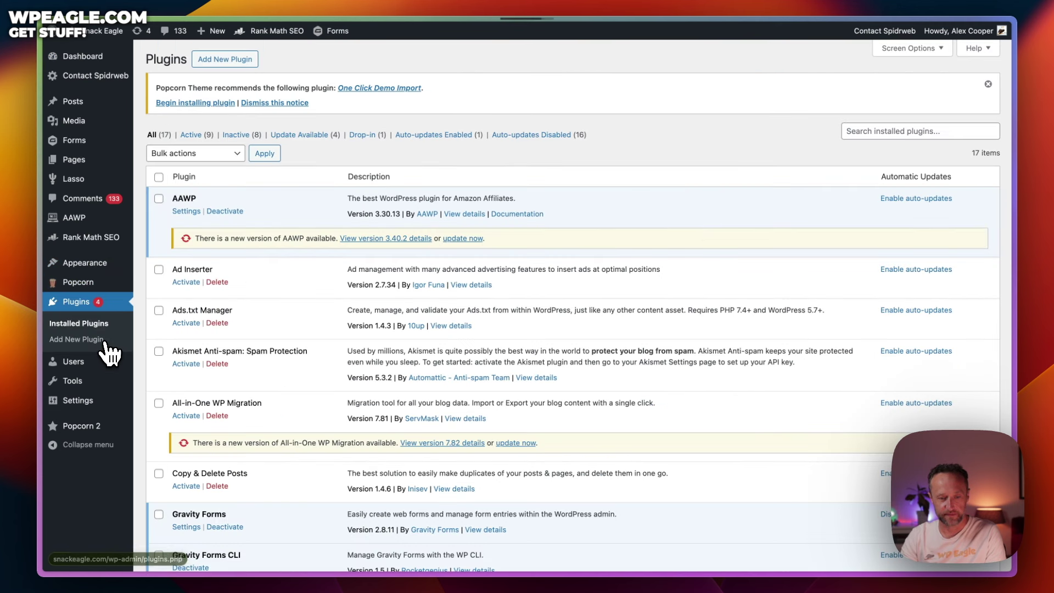
click(223, 61)
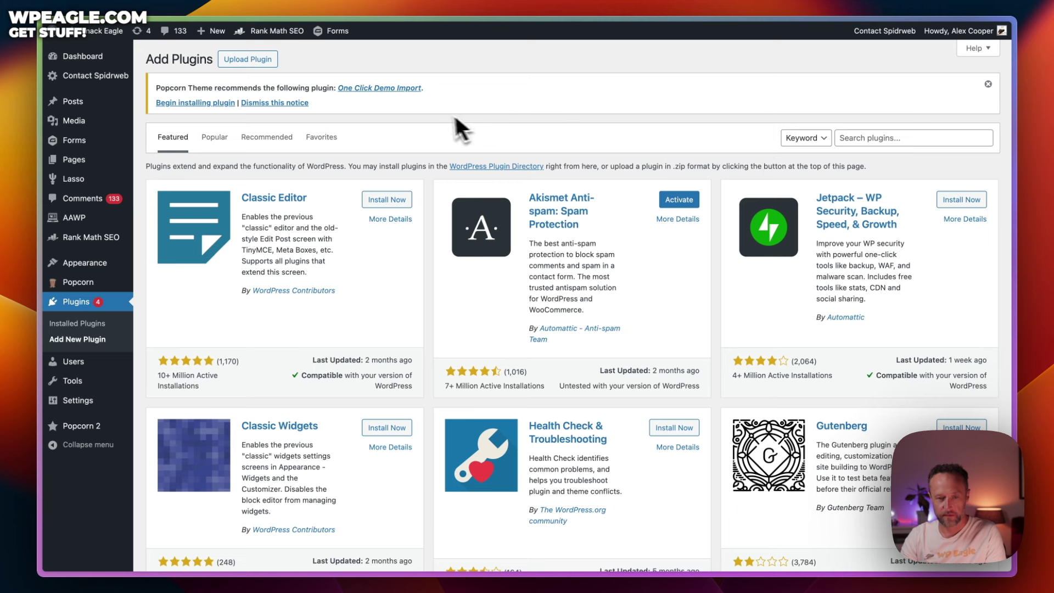
click(250, 61)
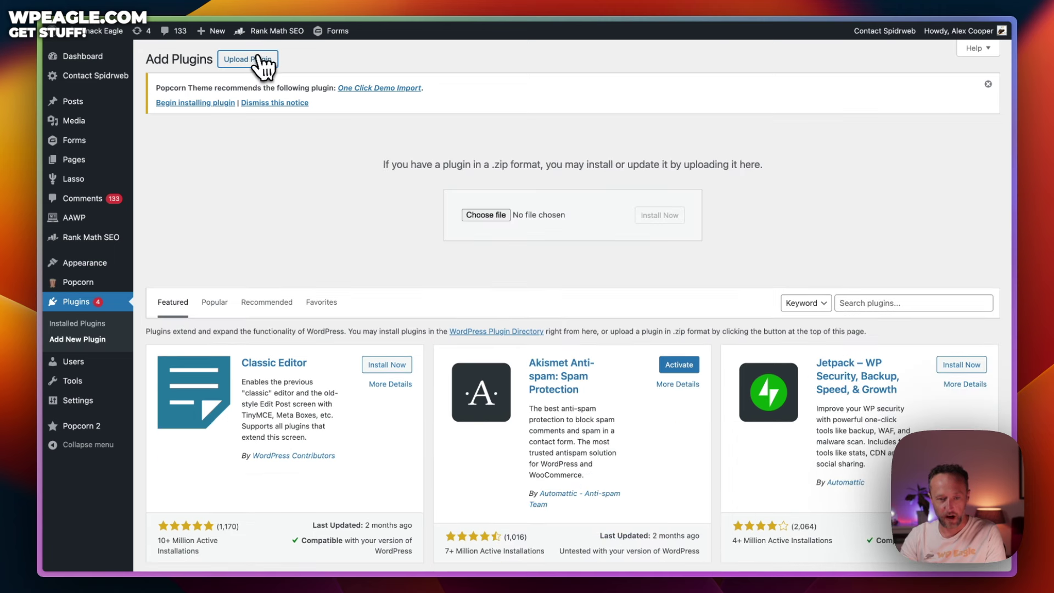
Step: Upload AirLift dashboard.zip from Downloads, install it, and activate the AirLift plugin
click(484, 215)
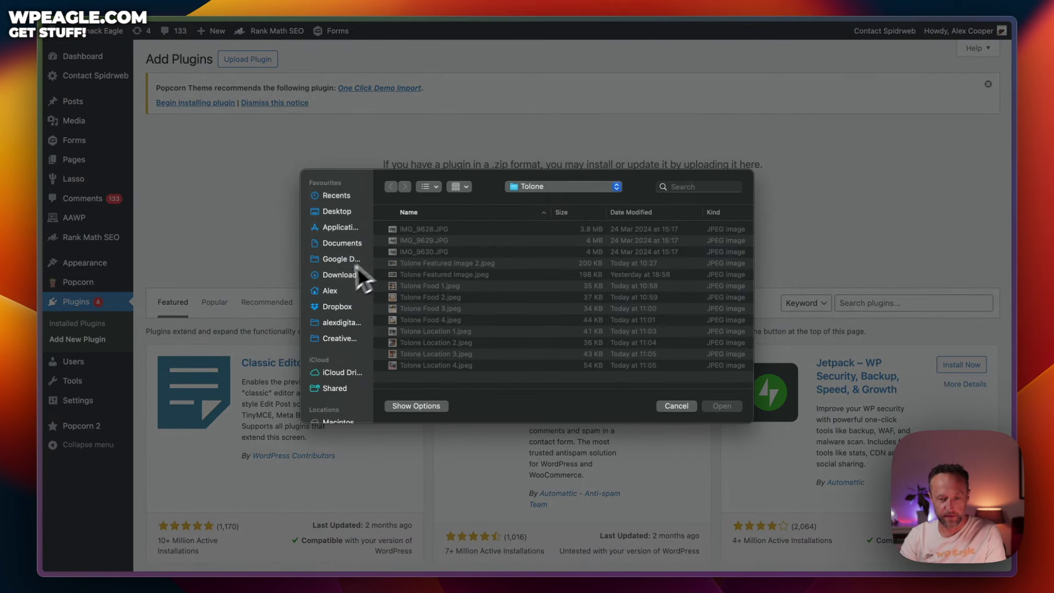
click(339, 275)
click(659, 213)
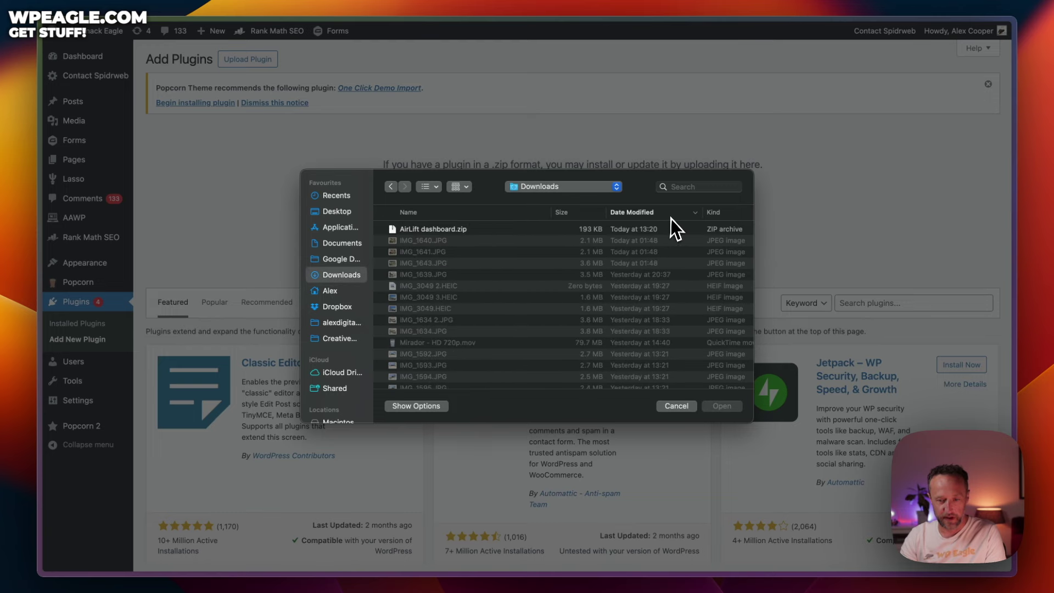
click(497, 229)
click(721, 405)
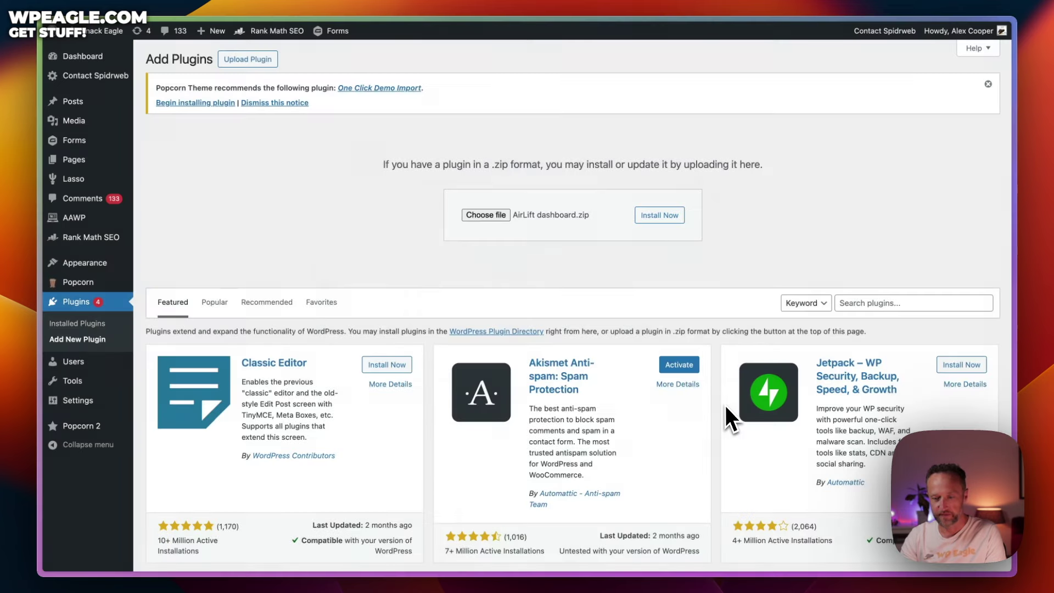
click(659, 215)
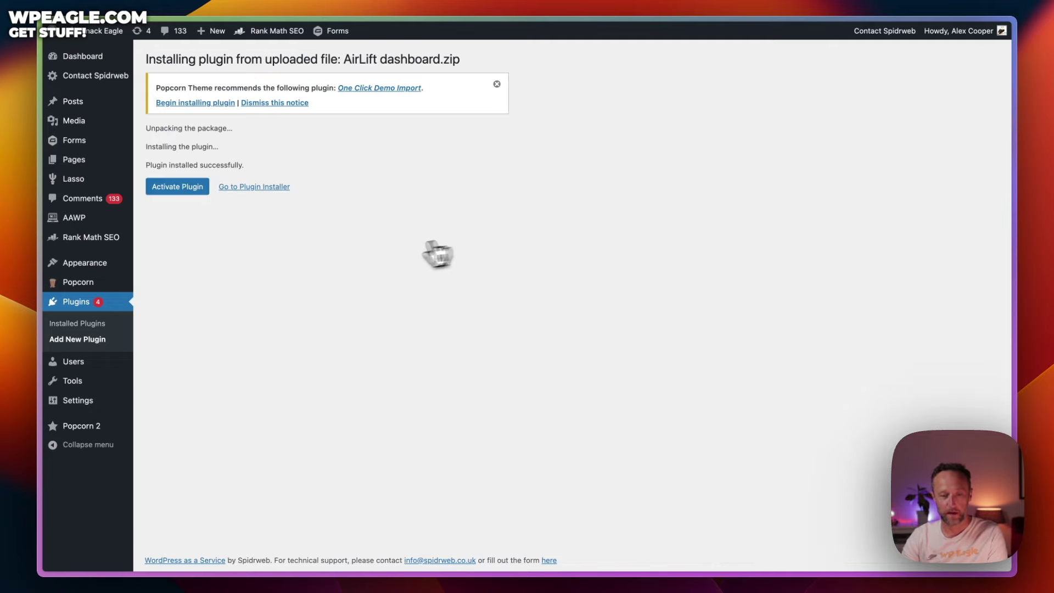
click(189, 190)
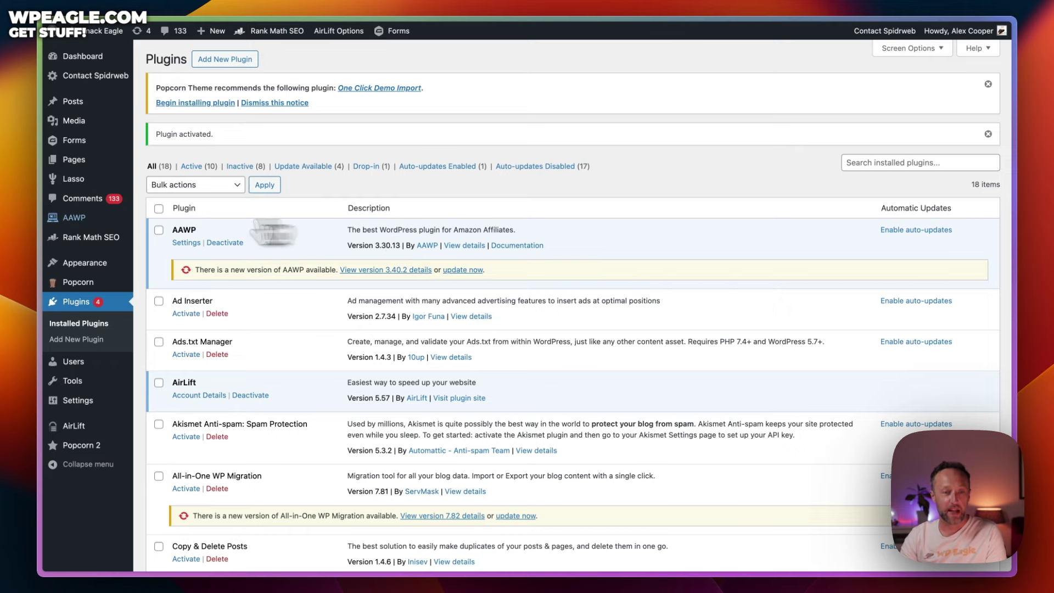
Step: Test the AirLift plugin connection to snackeagle.com and initiate the site sync
mouse_move(39, 253)
click(91, 457)
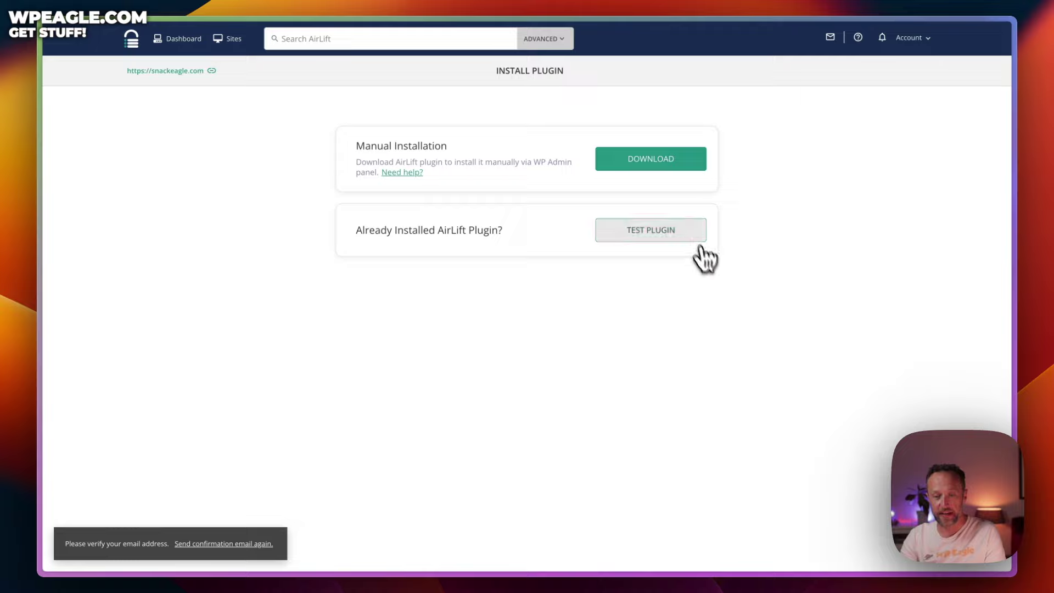
click(665, 239)
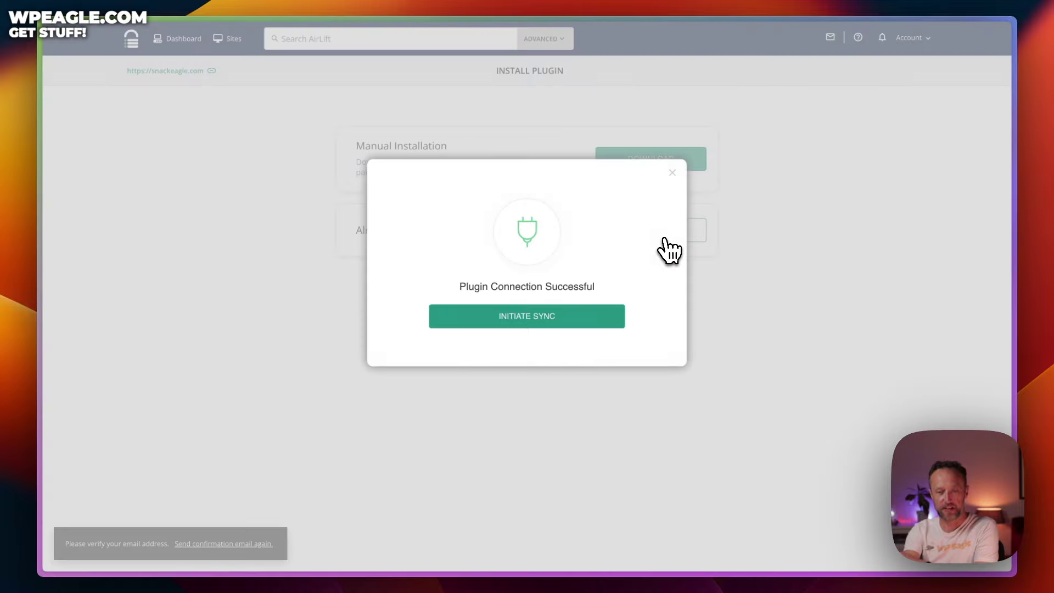
click(518, 324)
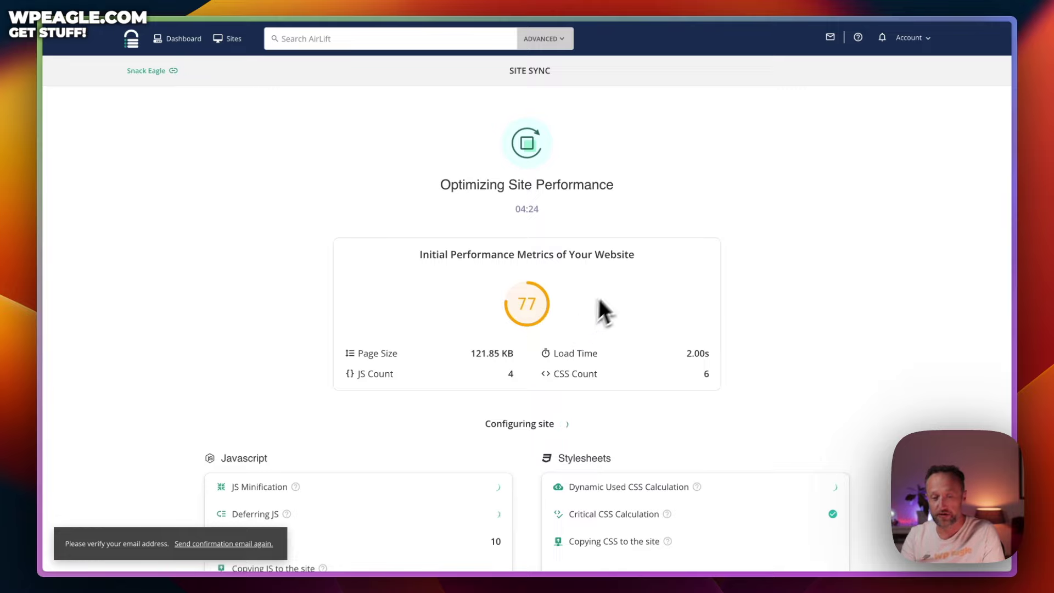
Step: Scroll the Site Sync page until the report shows 100 optimized versus 77 original
scroll(615, 285, down, 3)
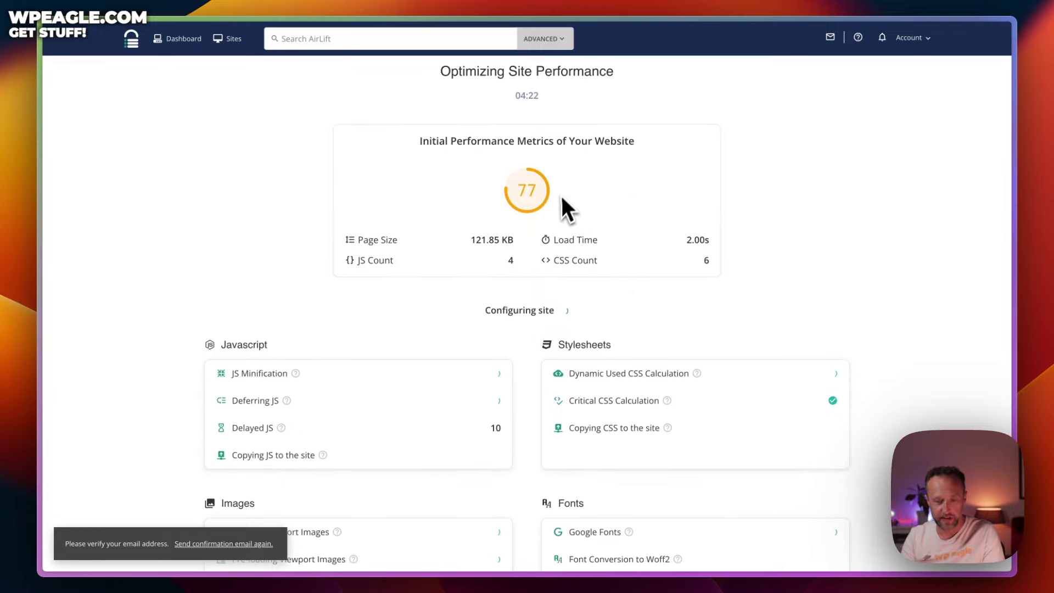
scroll(598, 195, down, 1)
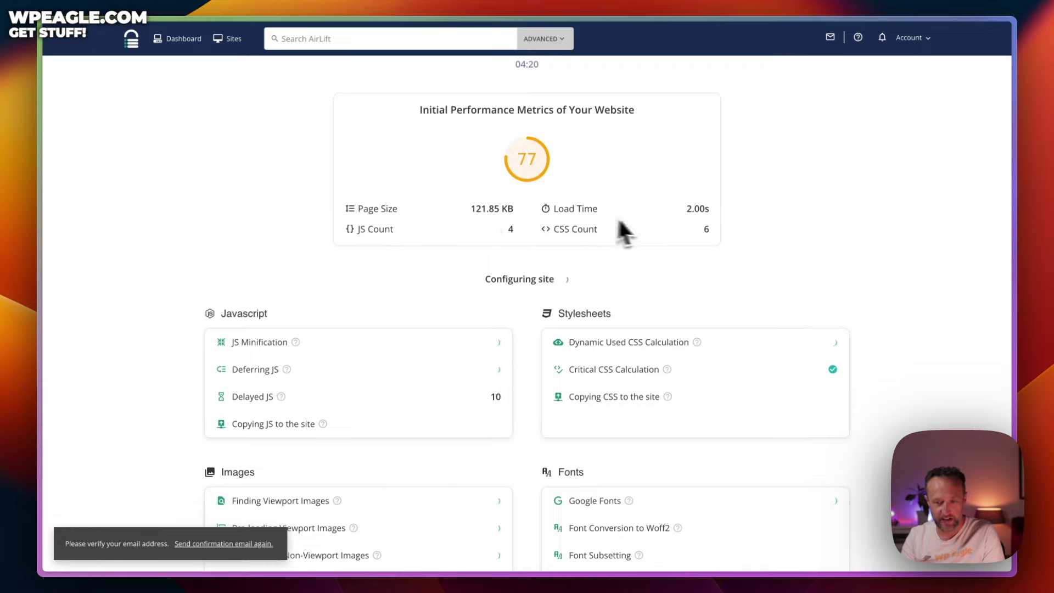
scroll(566, 242, down, 1)
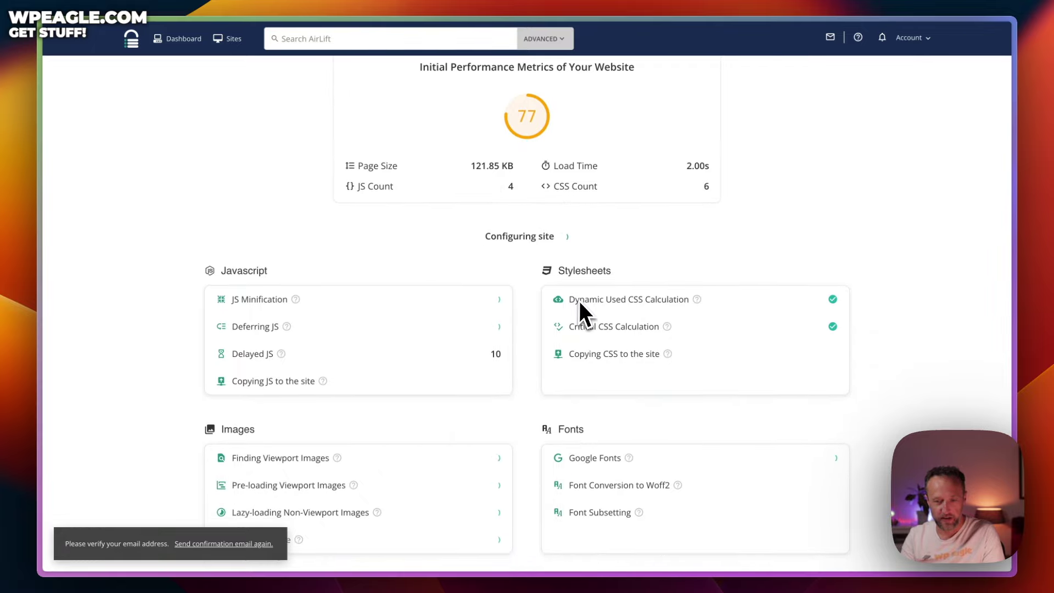
scroll(579, 313, up, 4)
scroll(579, 313, down, 4)
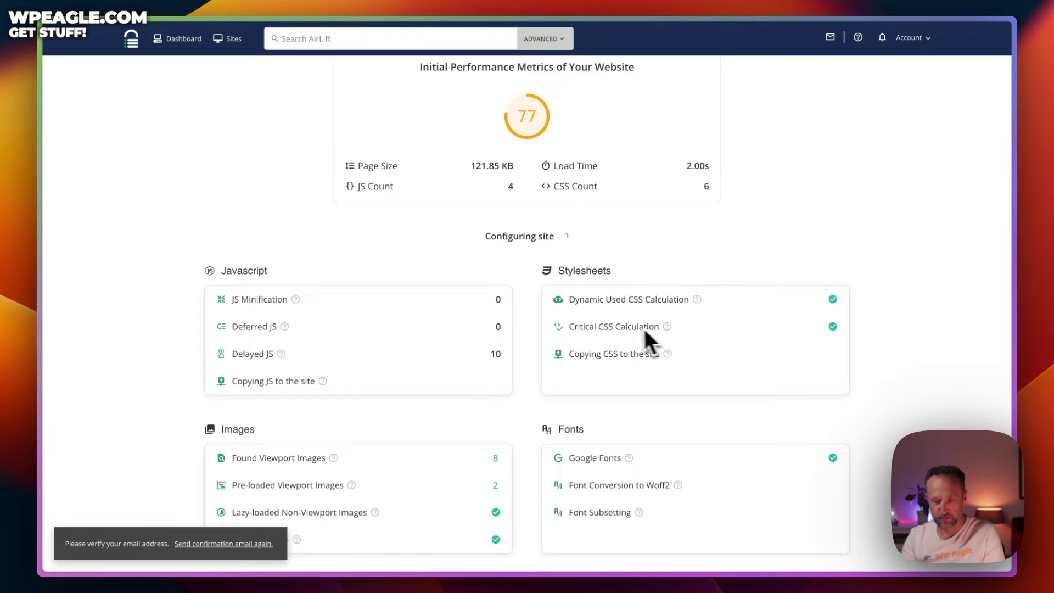
scroll(627, 327, down, 3)
scroll(604, 370, up, 1)
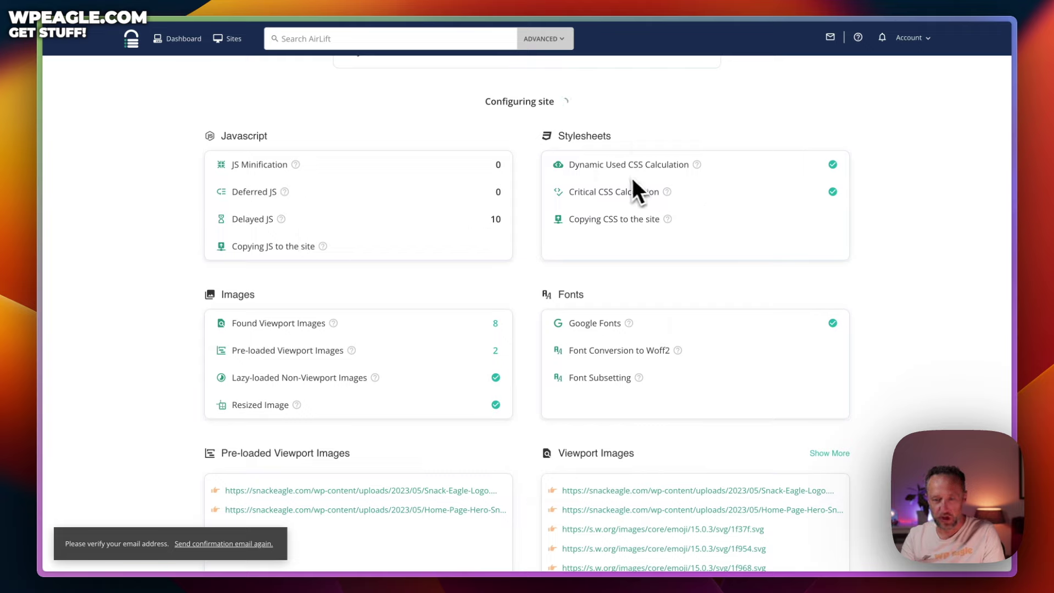
scroll(724, 173, down, 1)
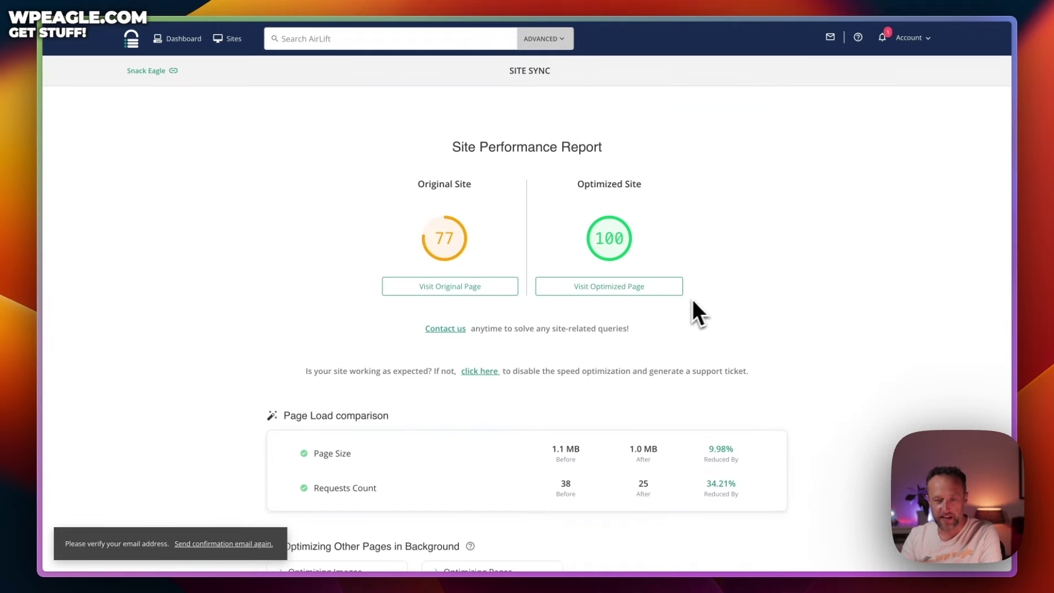
scroll(648, 222, down, 4)
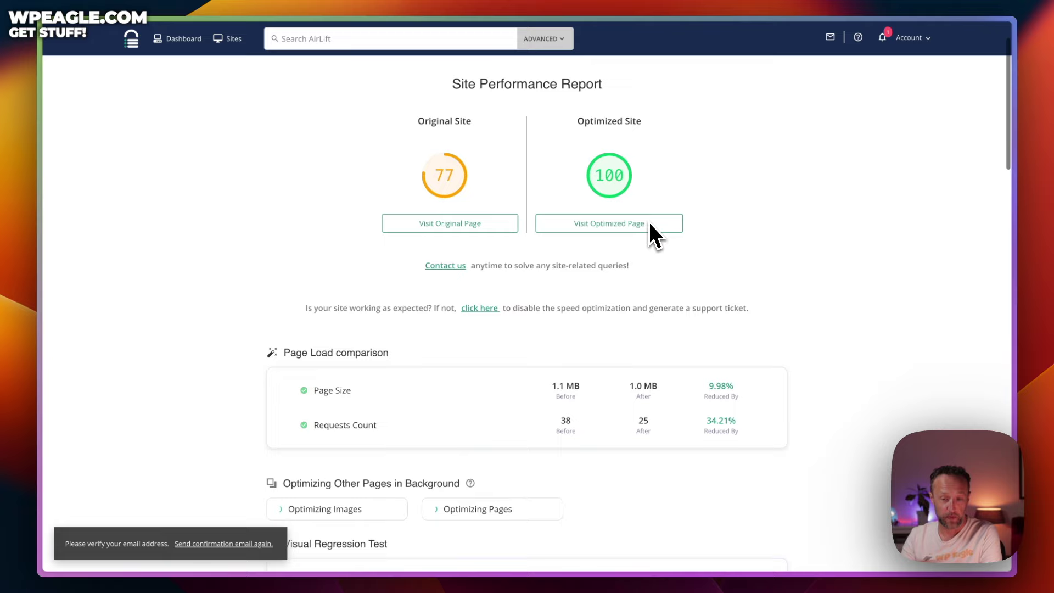
scroll(648, 225, down, 5)
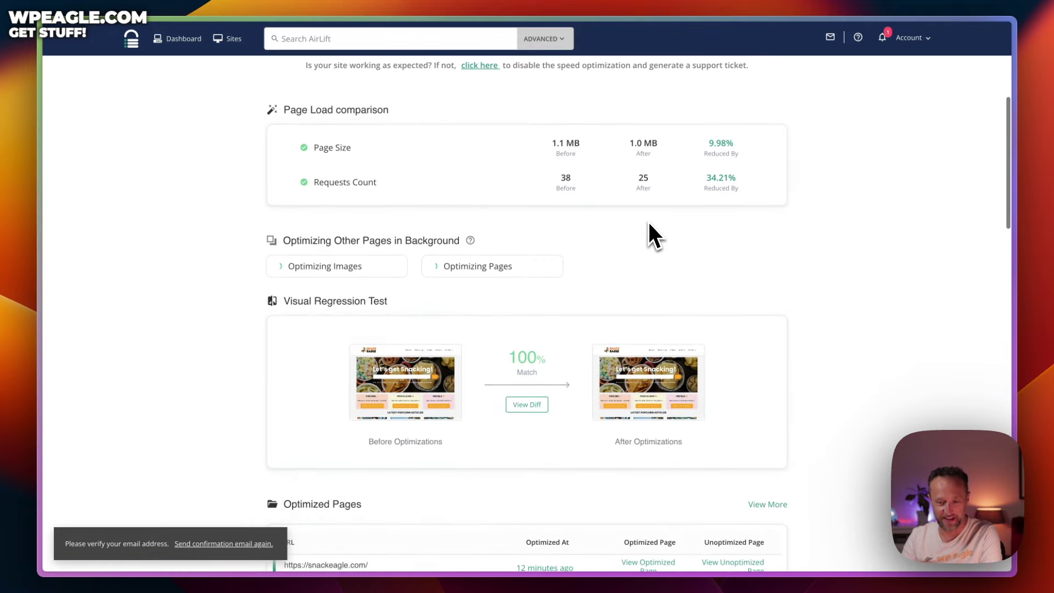
scroll(581, 186, up, 2)
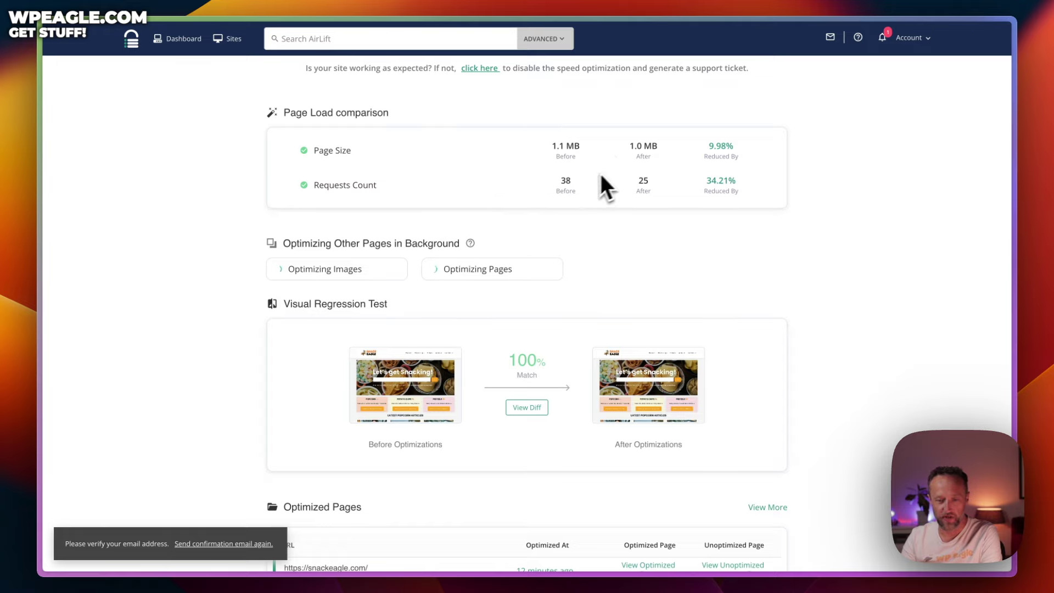
scroll(604, 175, down, 1)
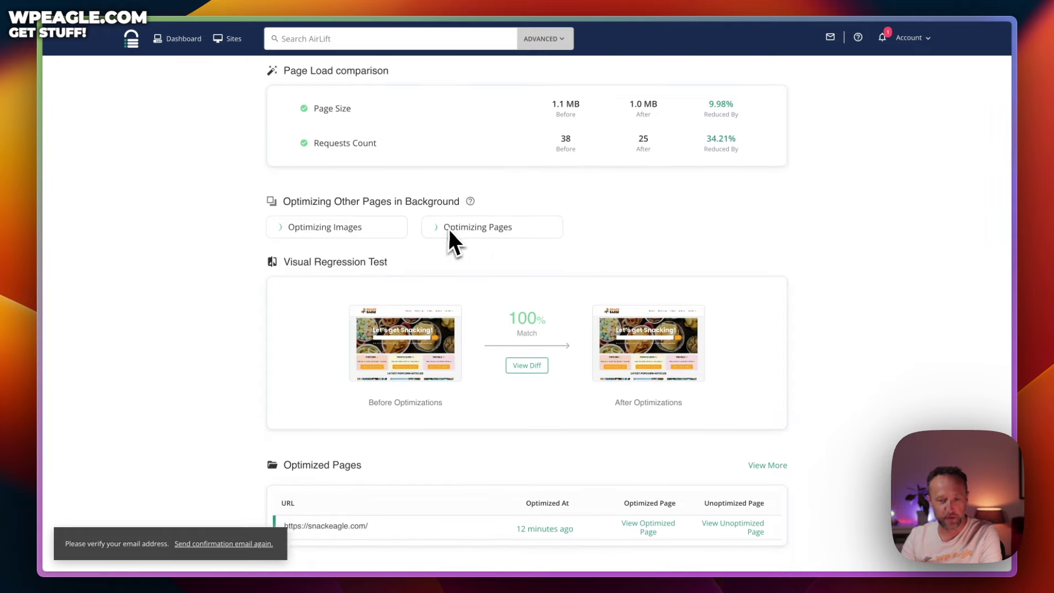
scroll(552, 203, down, 2)
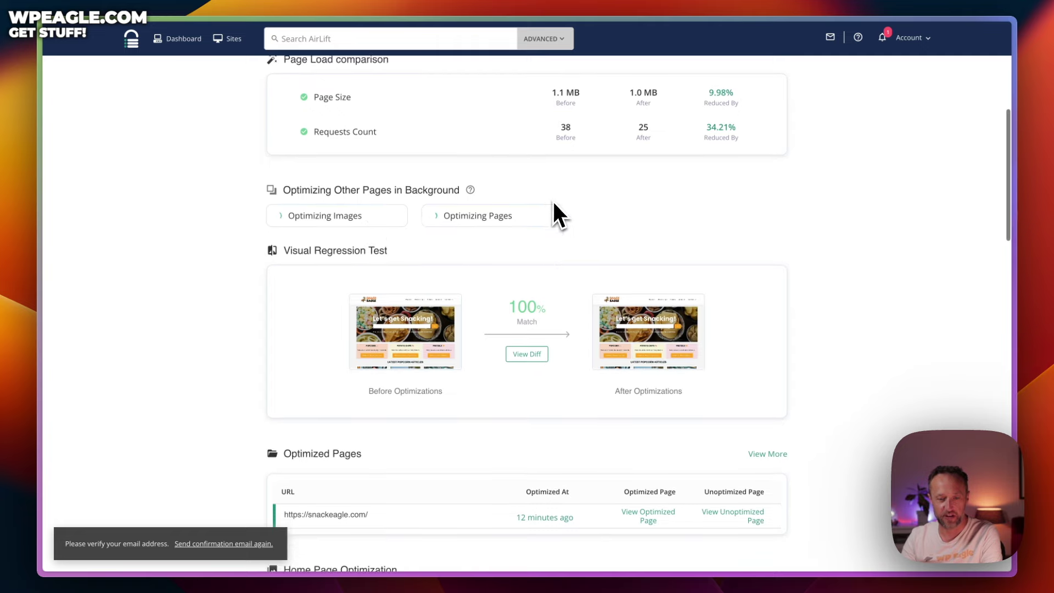
scroll(554, 209, down, 1)
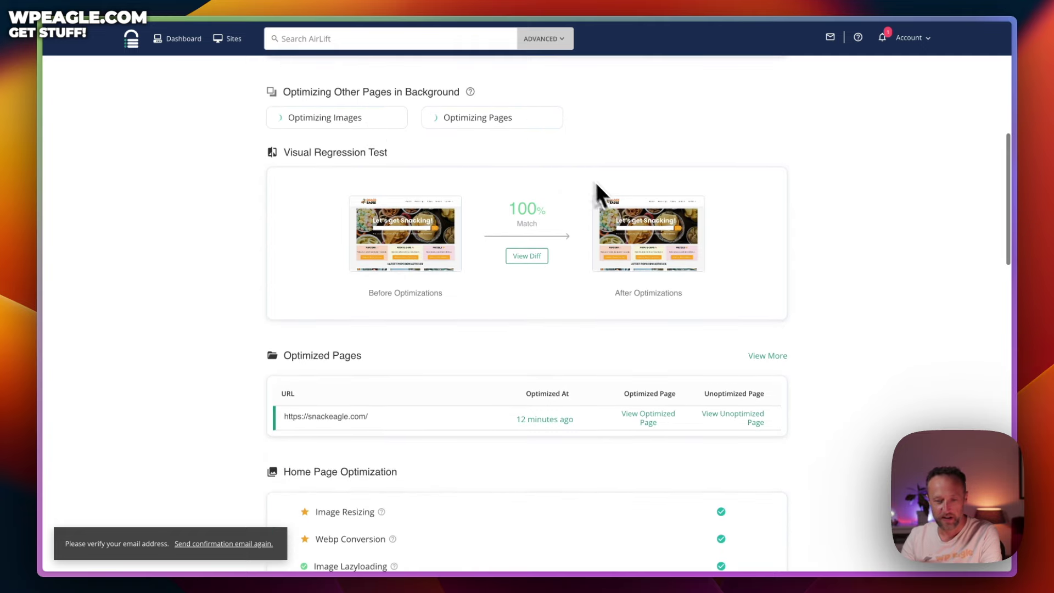
click(652, 252)
scroll(647, 187, down, 4)
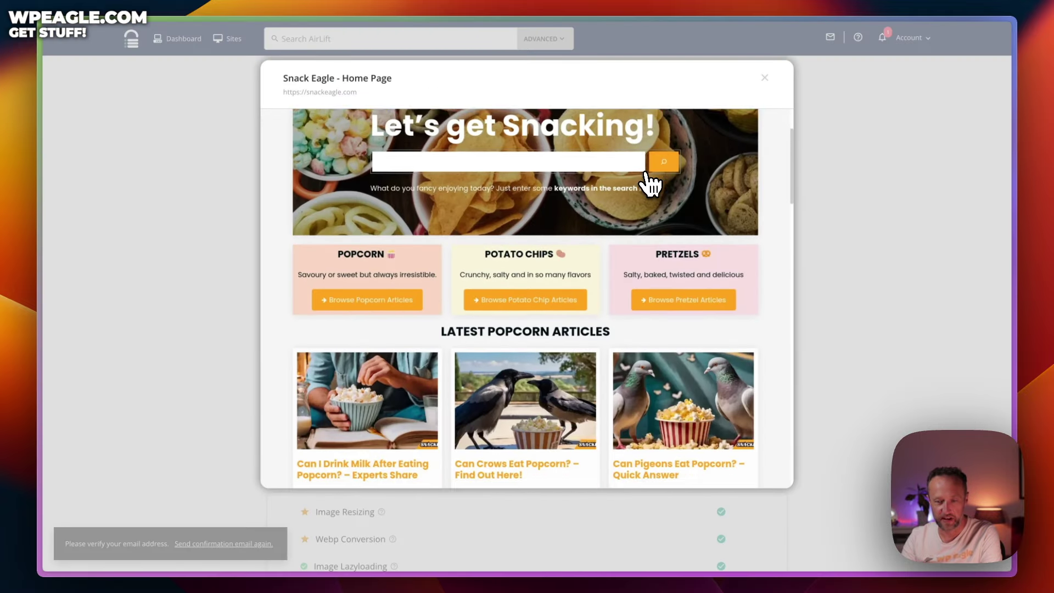
scroll(652, 185, down, 10)
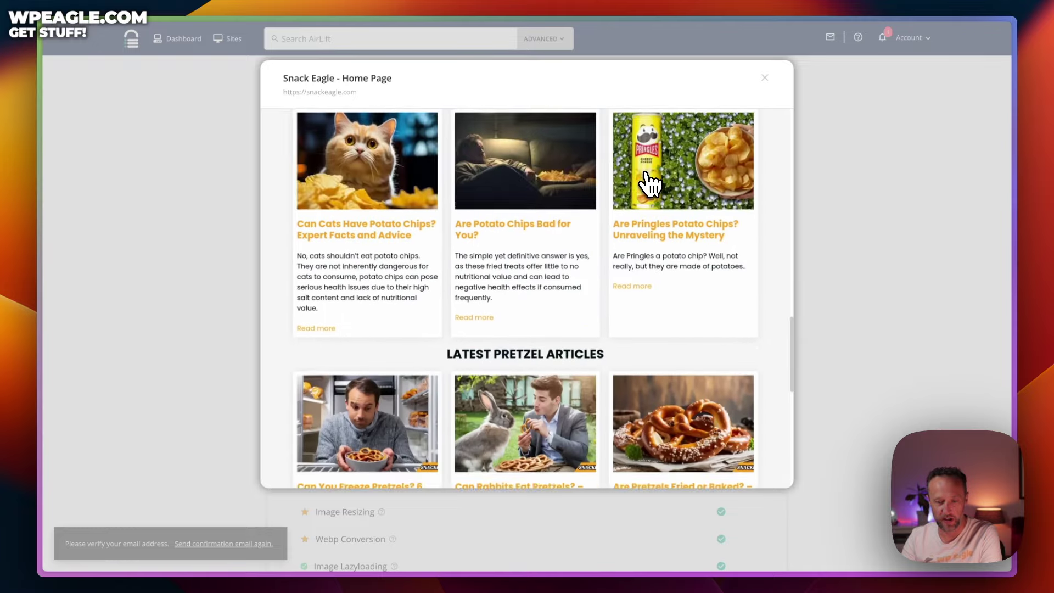
scroll(651, 184, down, 8)
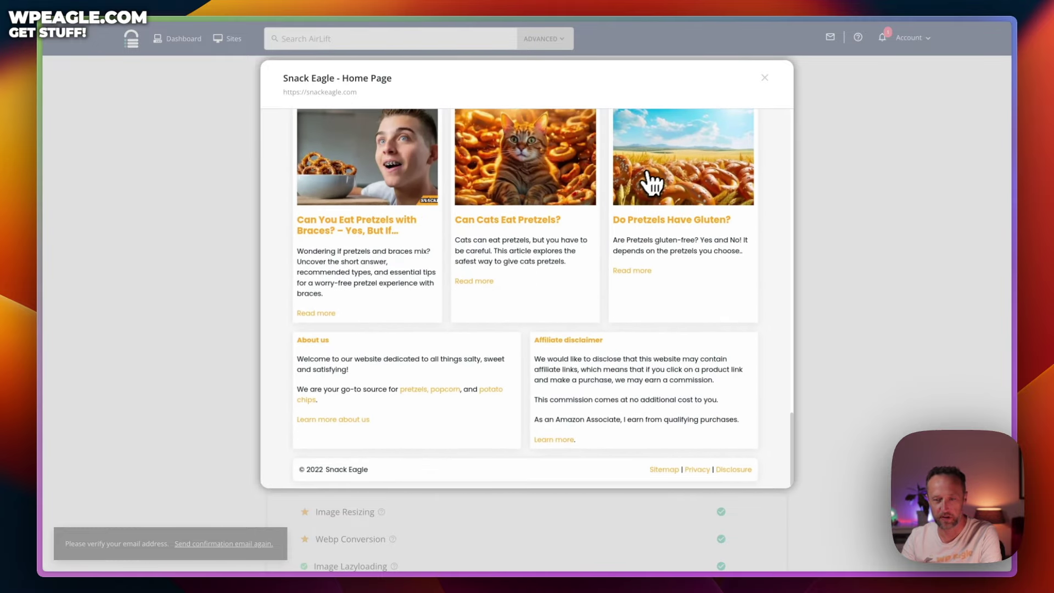
click(765, 78)
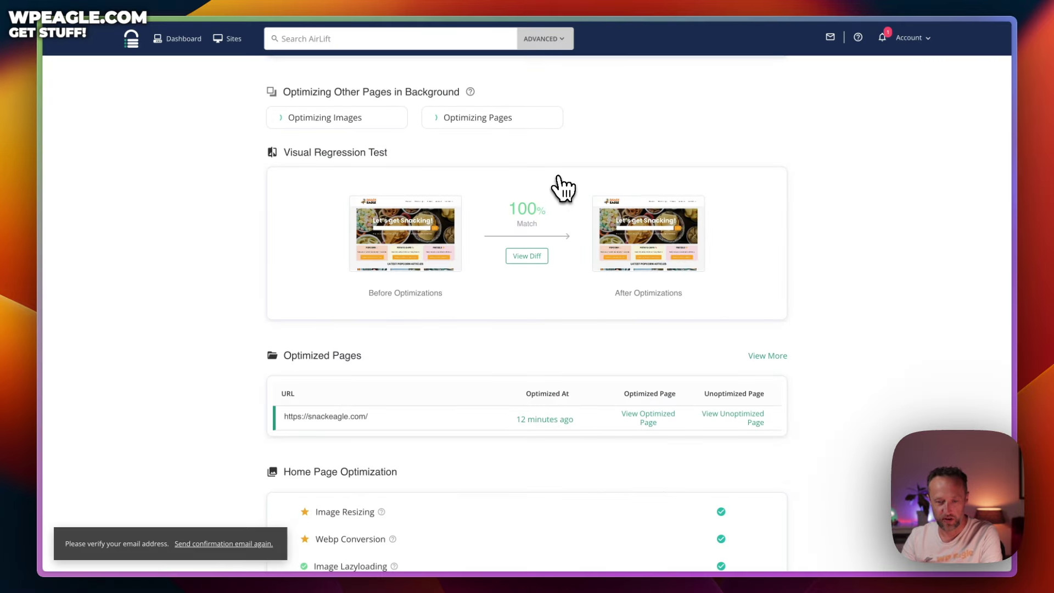
scroll(563, 188, down, 2)
scroll(563, 188, down, 4)
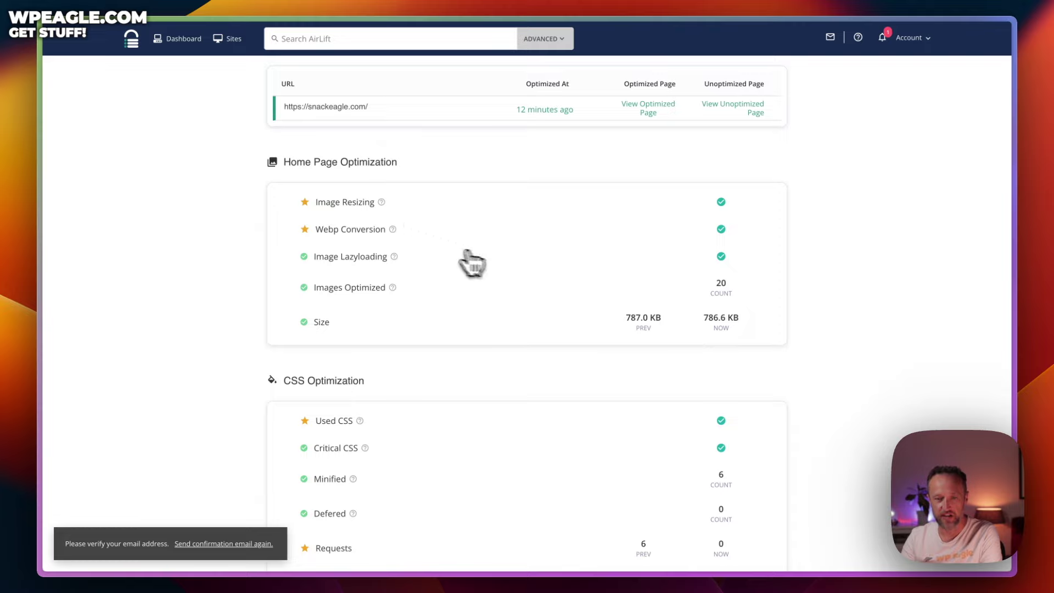
mouse_move(393, 231)
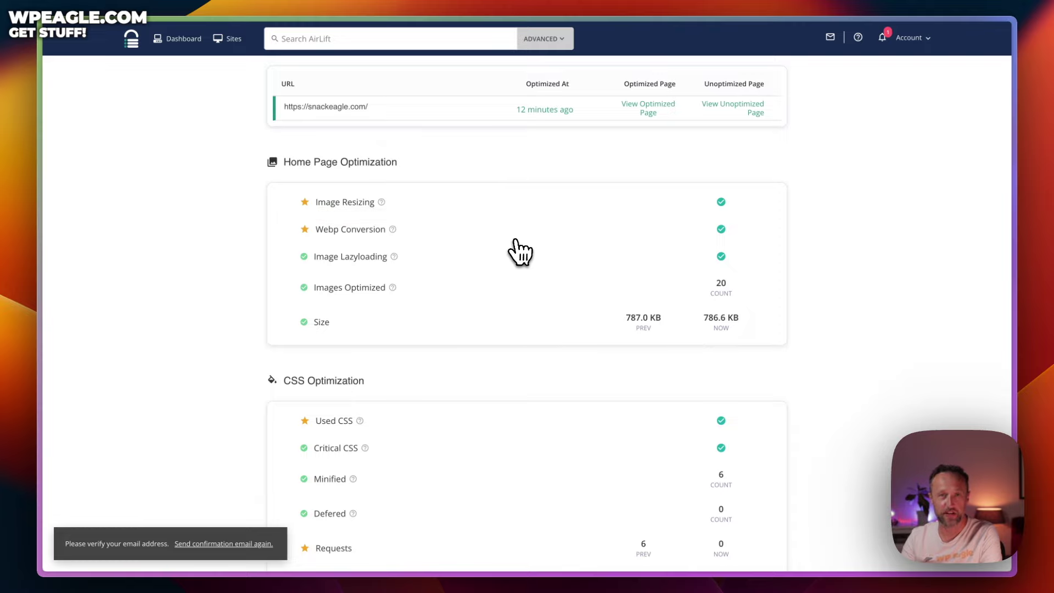
scroll(531, 237, down, 2)
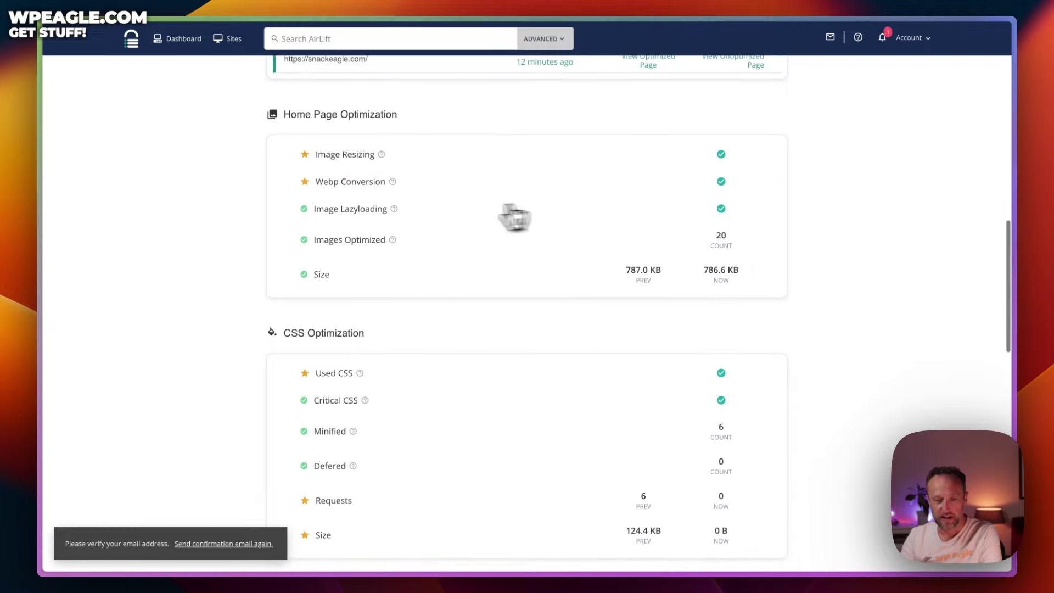
mouse_move(408, 213)
scroll(473, 228, down, 1)
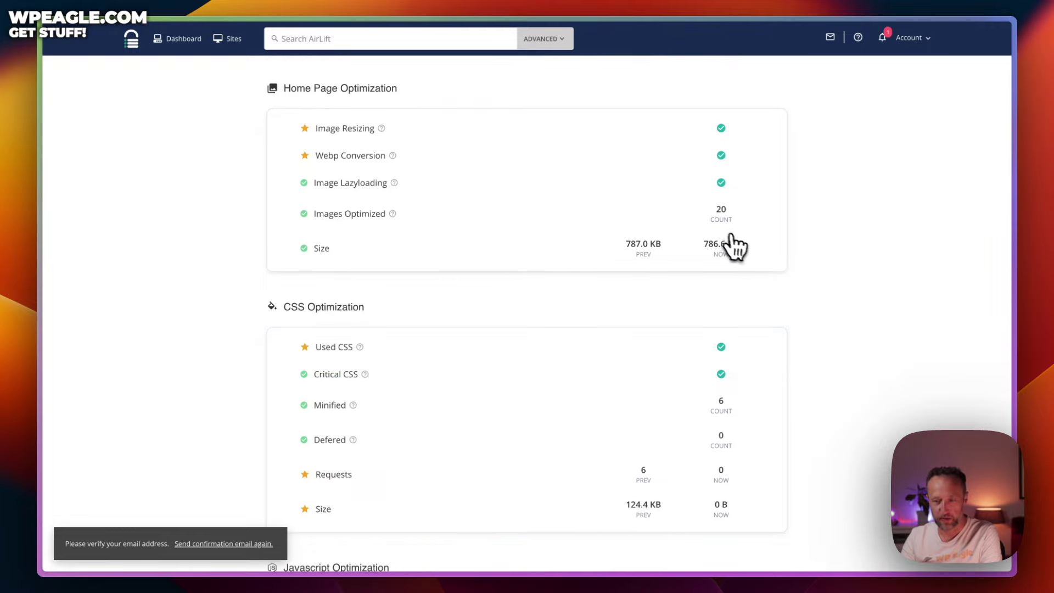
scroll(736, 221, down, 1)
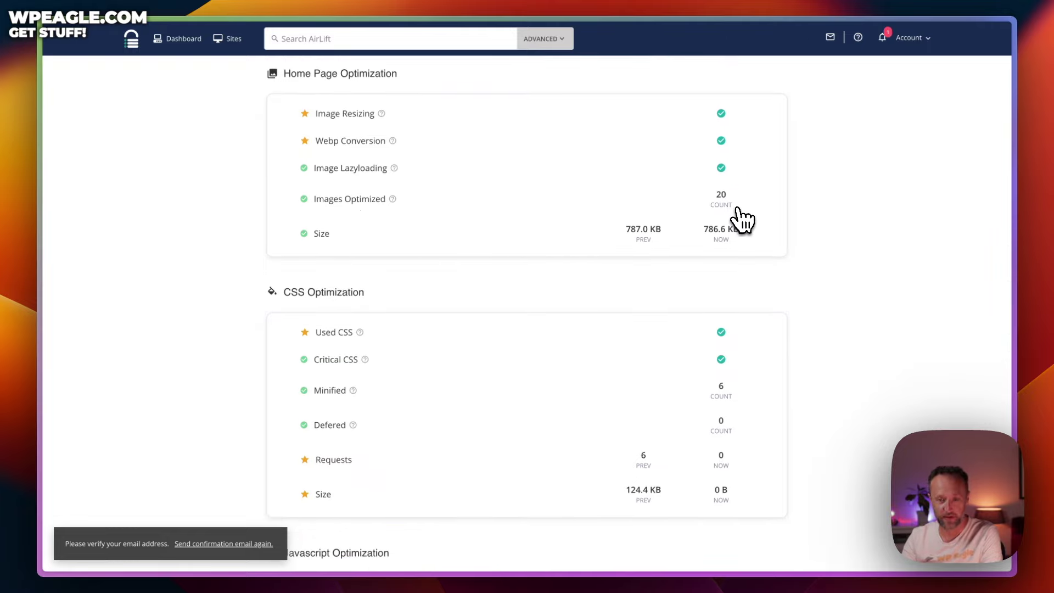
scroll(744, 219, down, 5)
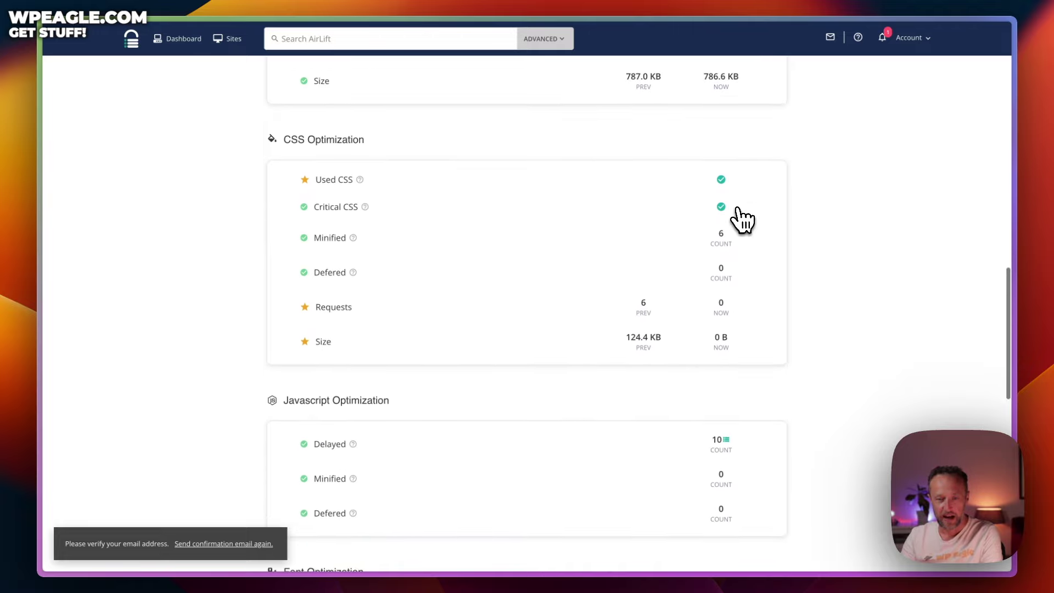
scroll(555, 198, down, 2)
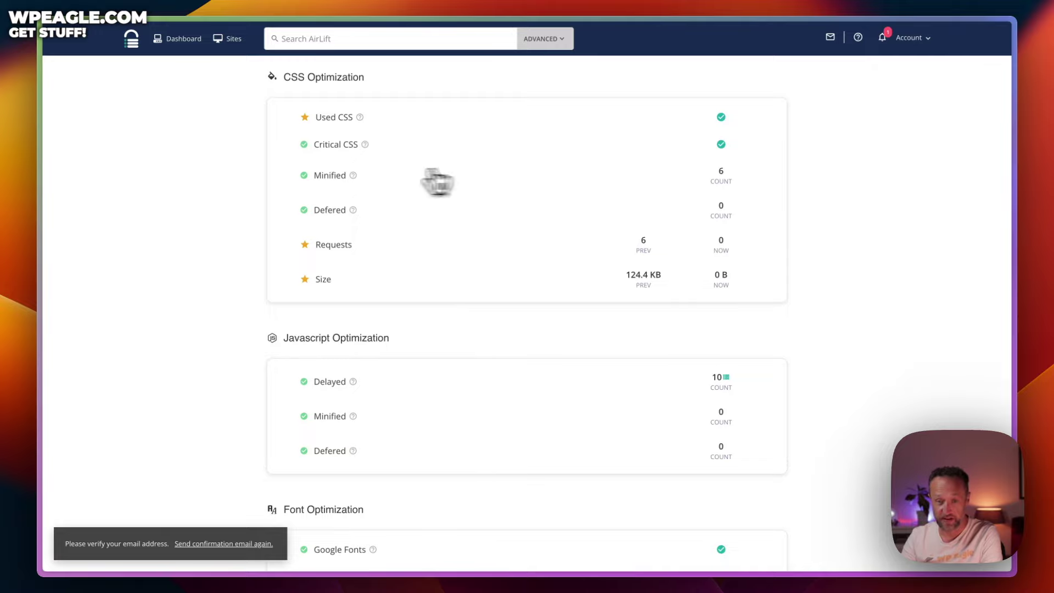
scroll(474, 182, down, 1)
scroll(472, 176, down, 1)
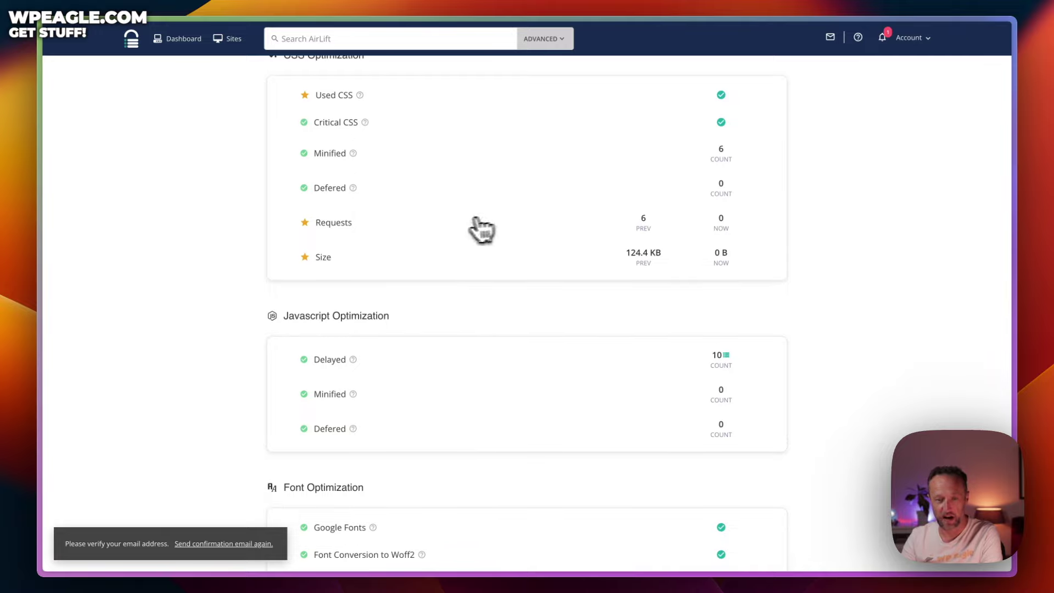
scroll(464, 226, down, 5)
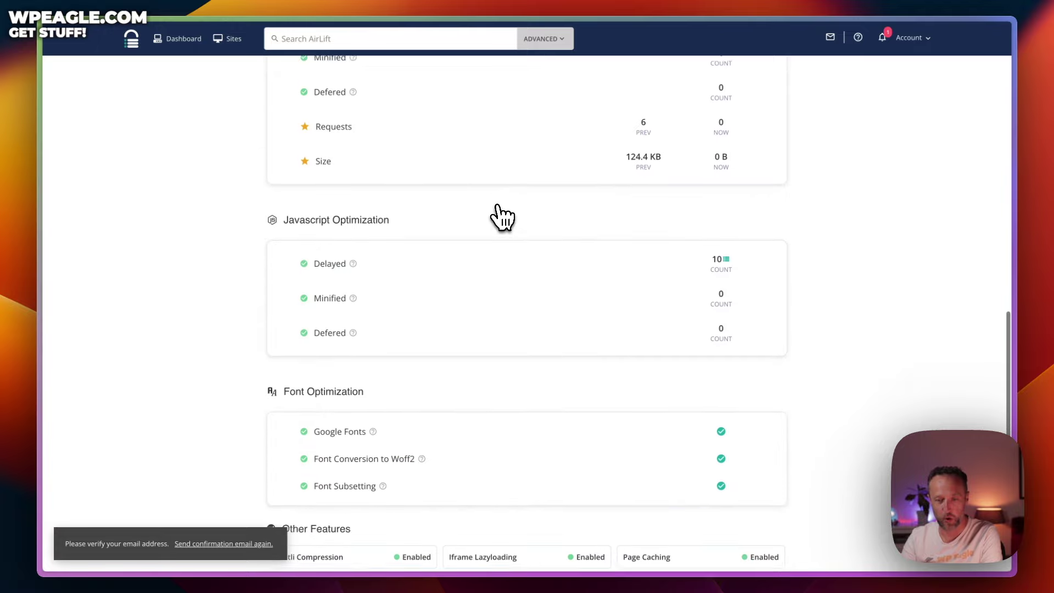
scroll(417, 229, down, 1)
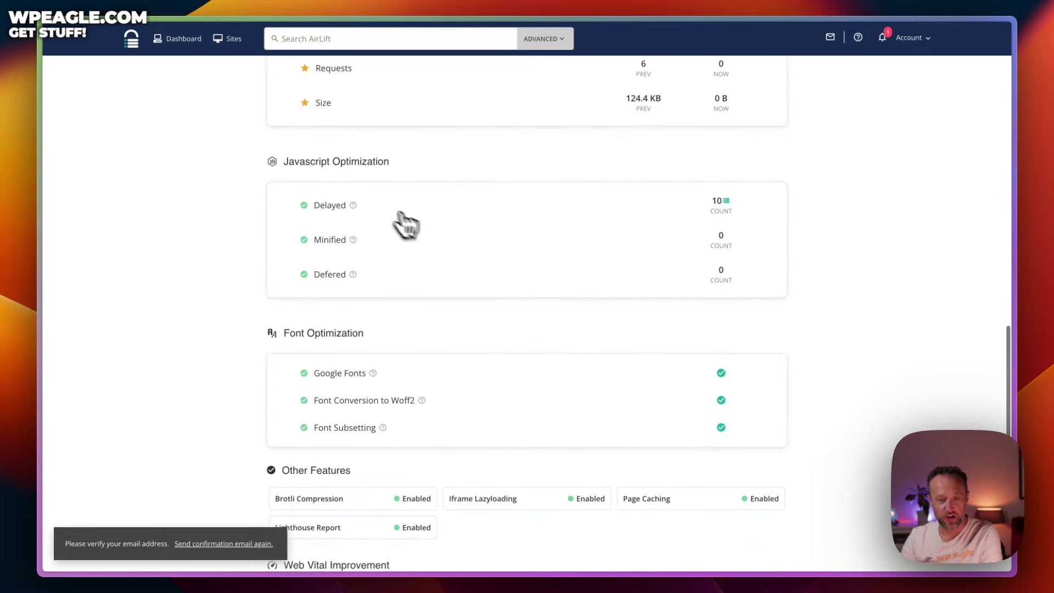
scroll(398, 215, down, 4)
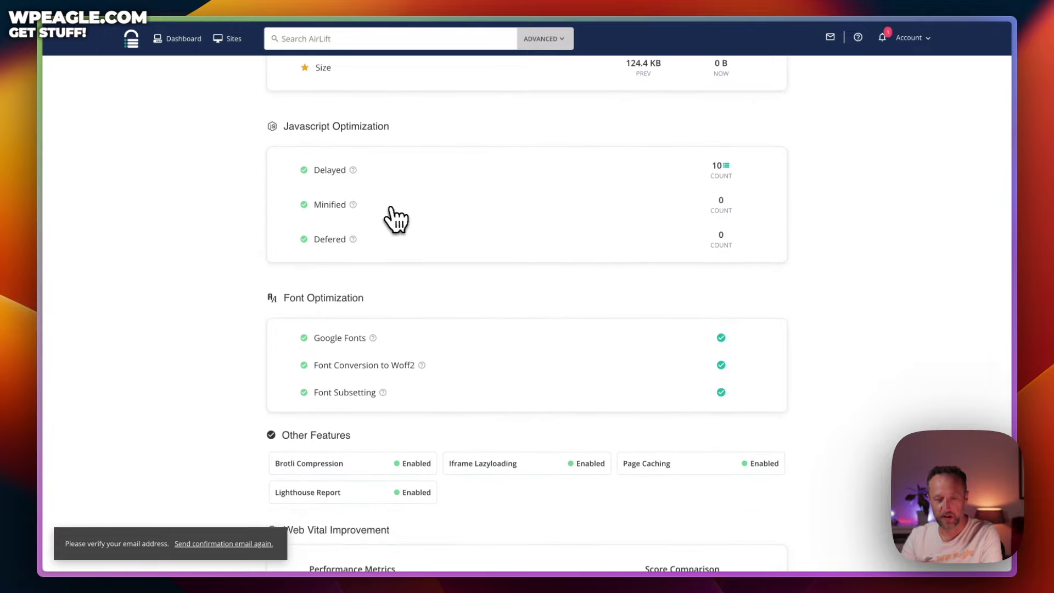
scroll(447, 224, down, 3)
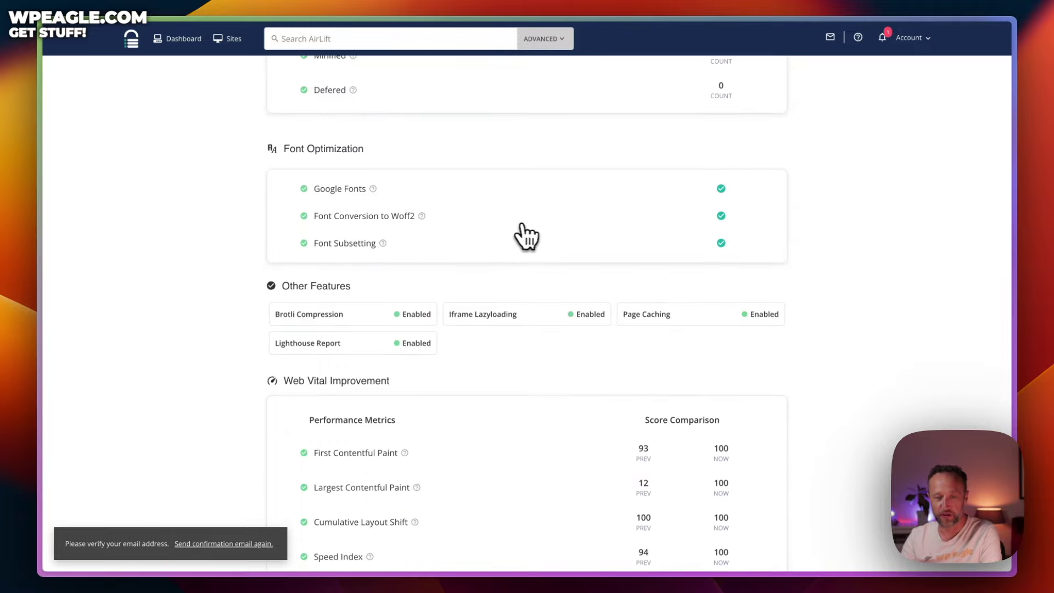
scroll(535, 230, down, 1)
scroll(417, 167, down, 4)
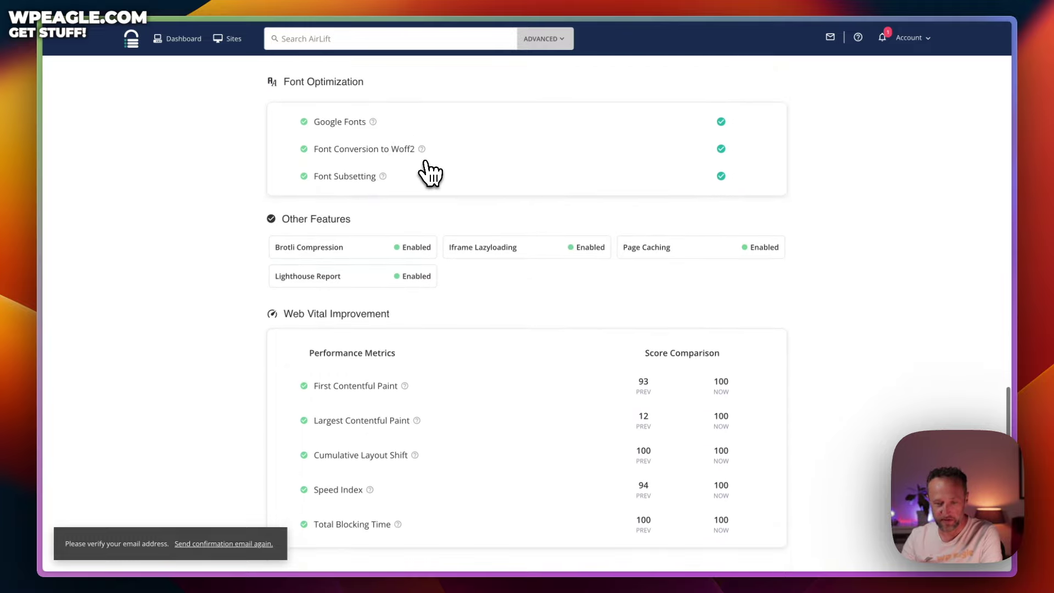
scroll(431, 173, down, 3)
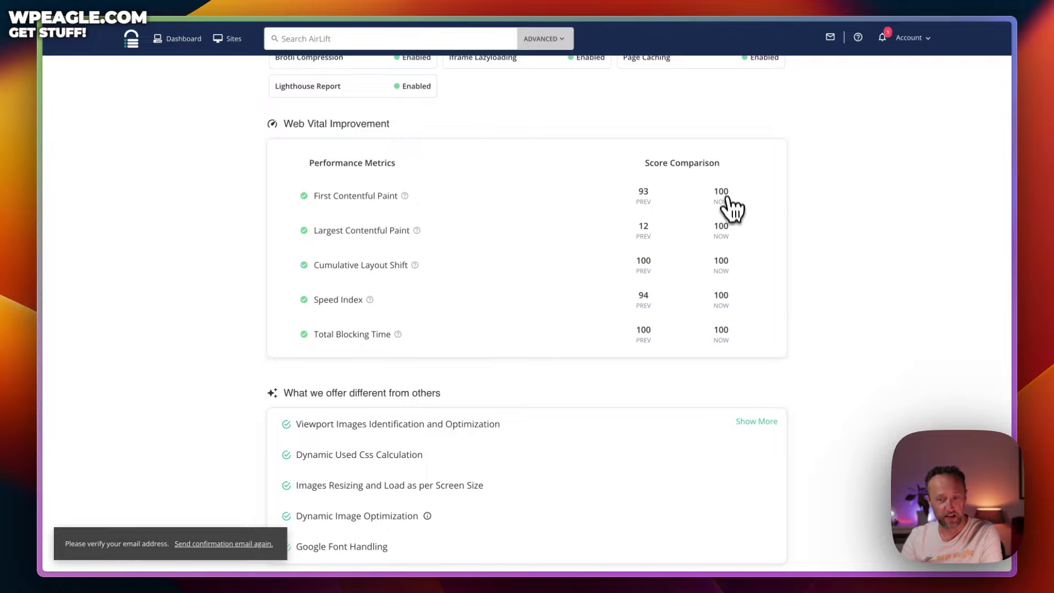
scroll(728, 202, down, 1)
scroll(658, 356, down, 10)
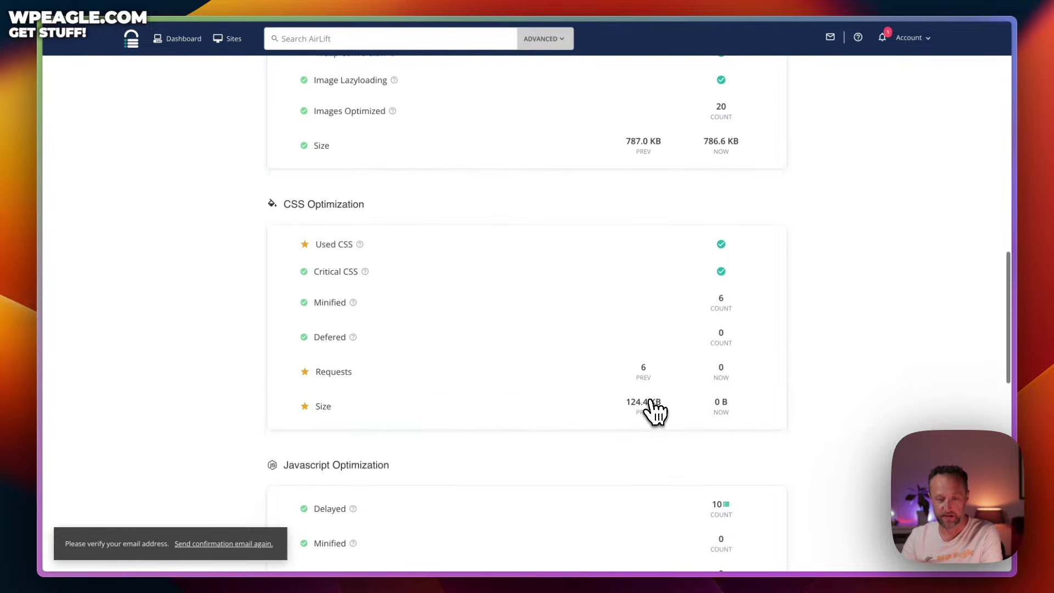
scroll(653, 414, up, 15)
scroll(655, 412, down, 1)
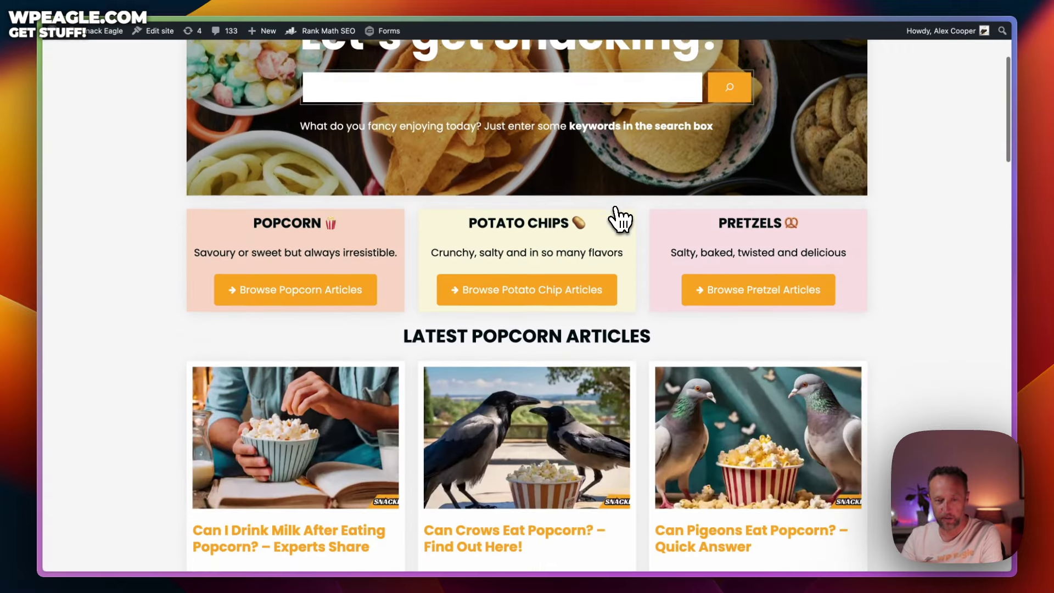
scroll(619, 219, down, 10)
Step: Load snackeagle.com in a new Arc incognito window
scroll(618, 219, up, 15)
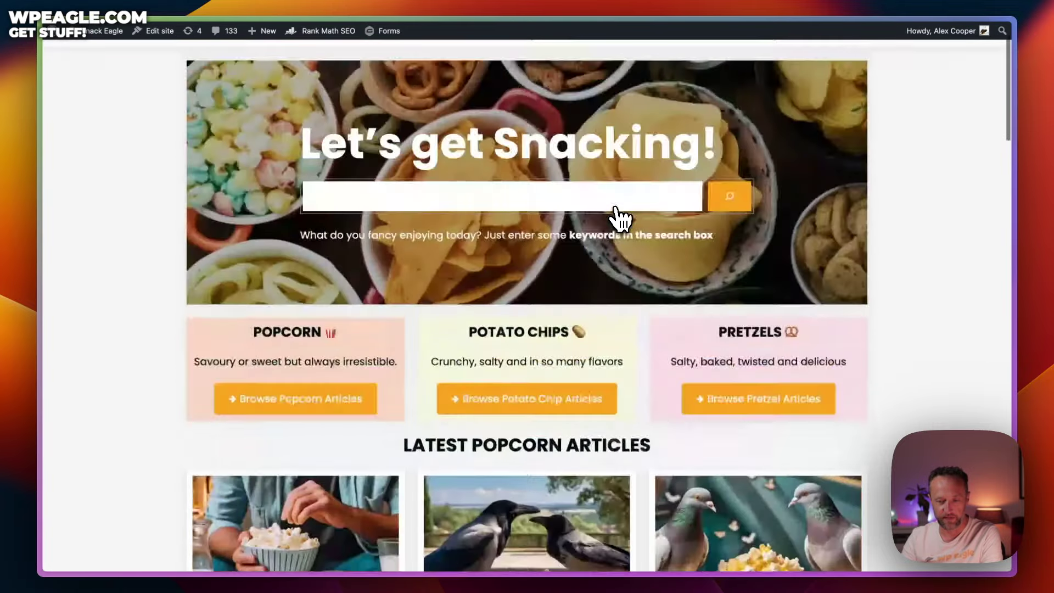
click(108, 6)
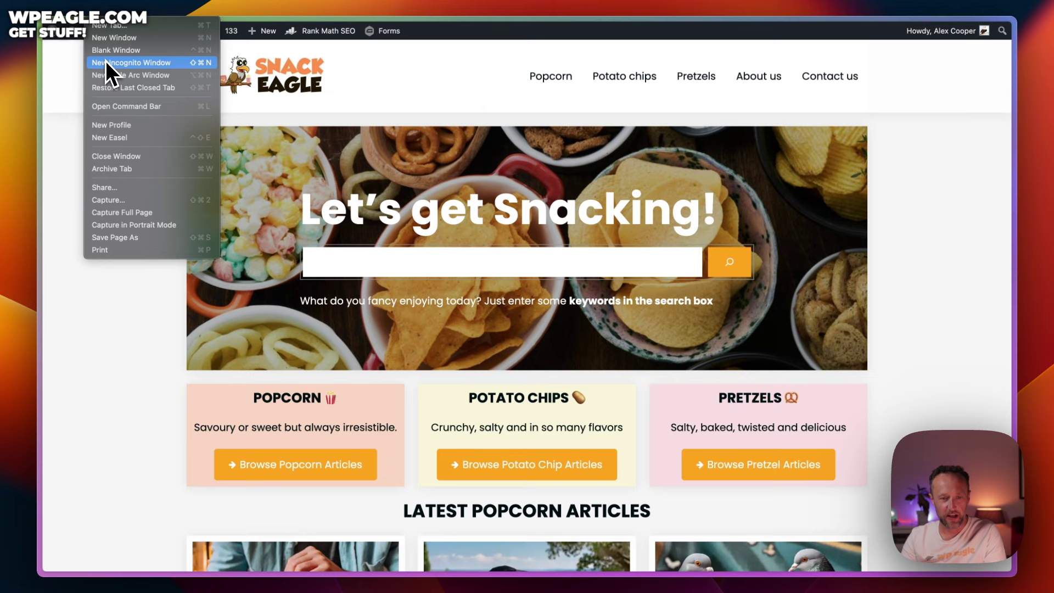
click(106, 61)
text(https://snackeagle.com/)
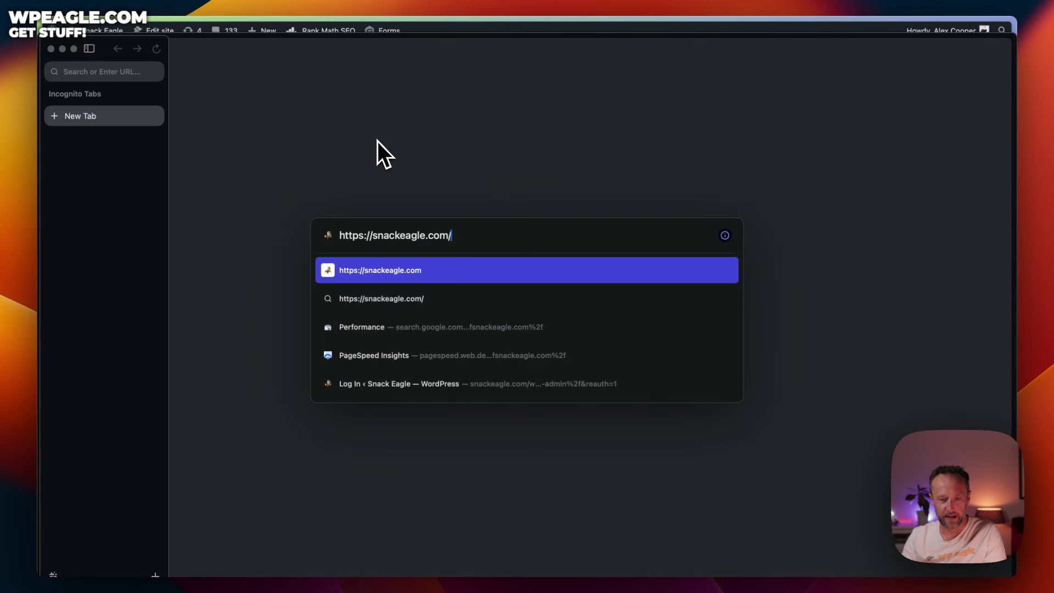
key(Return)
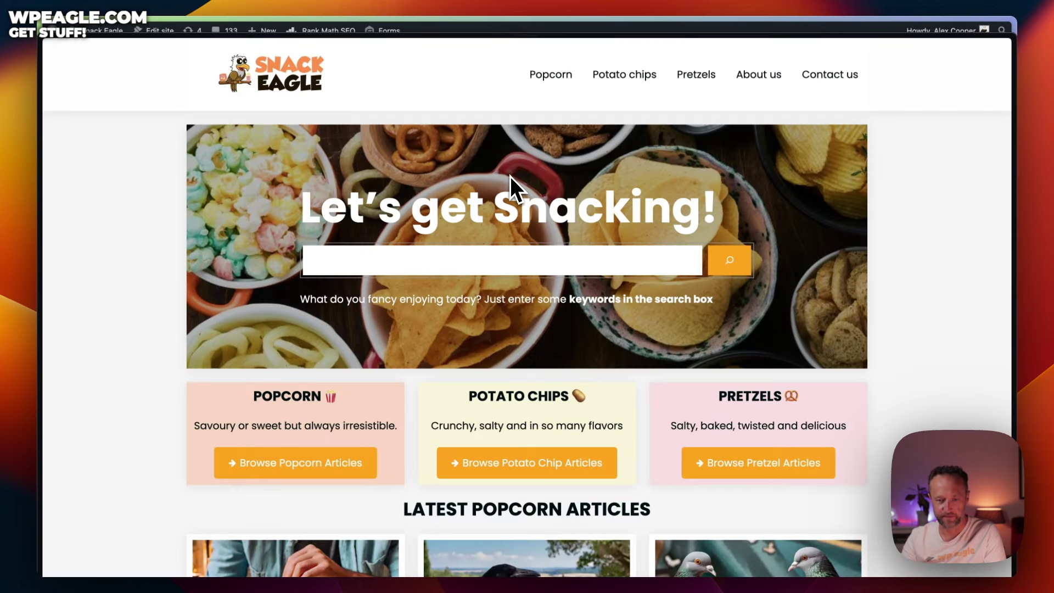
Step: Scroll through the homepage and the 'Can I Drink Milk After Eating Popcorn?' article
scroll(510, 176, down, 15)
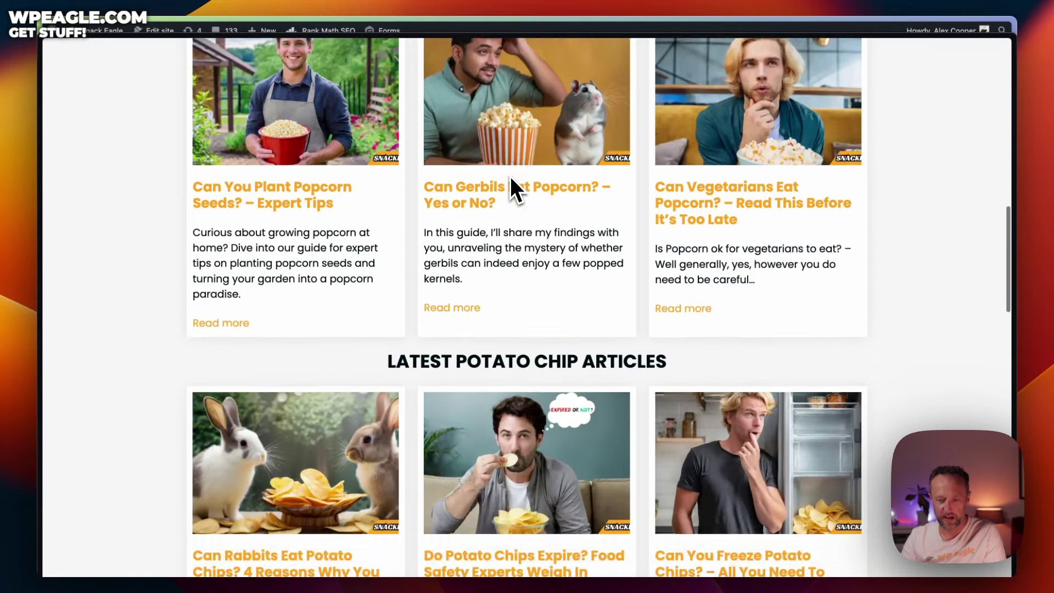
scroll(510, 176, down, 3)
scroll(509, 176, up, 10)
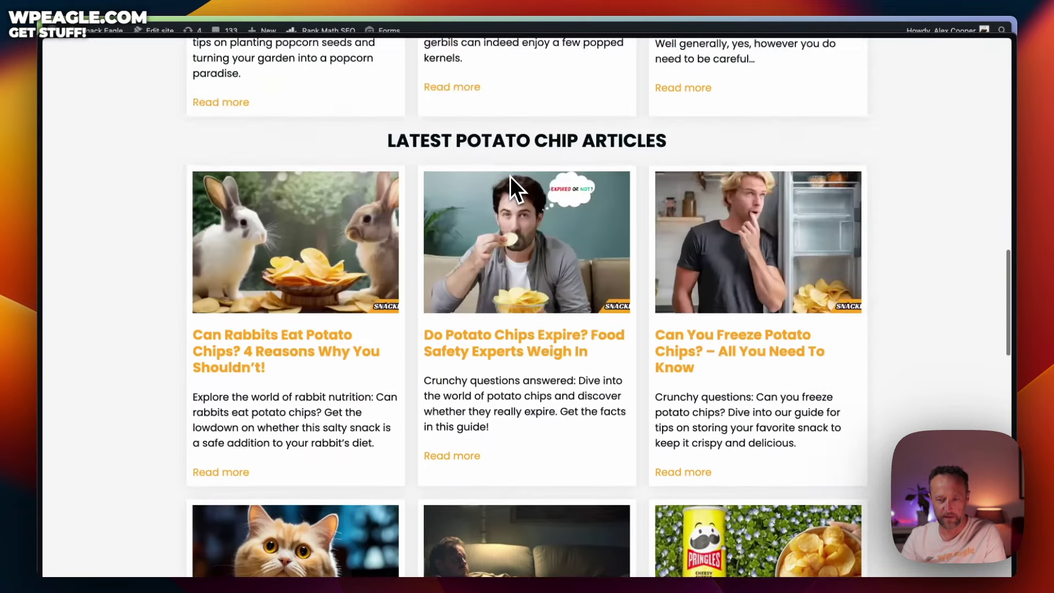
scroll(510, 176, up, 5)
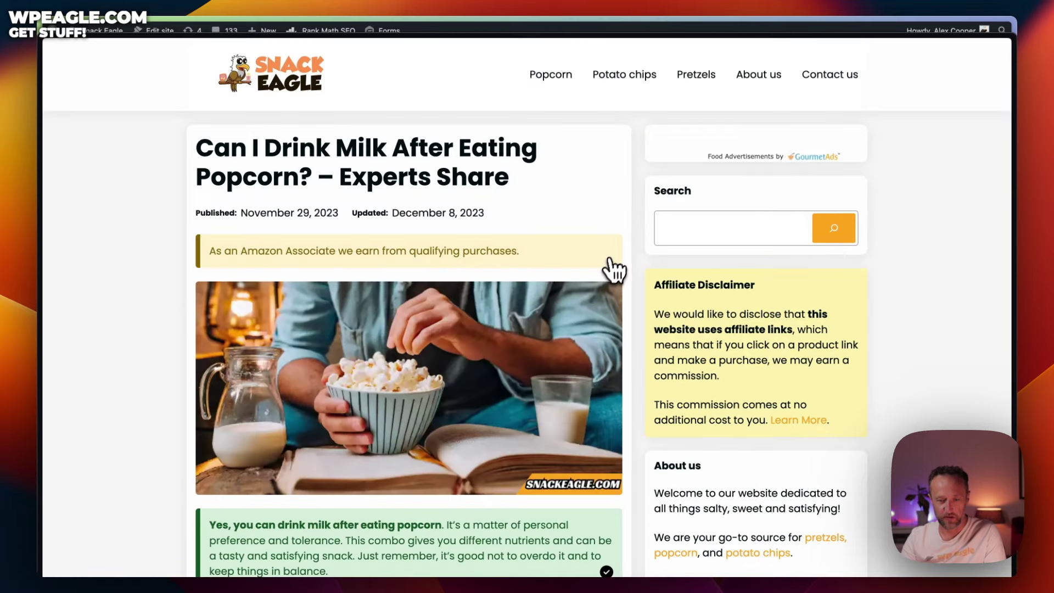
scroll(618, 253, down, 6)
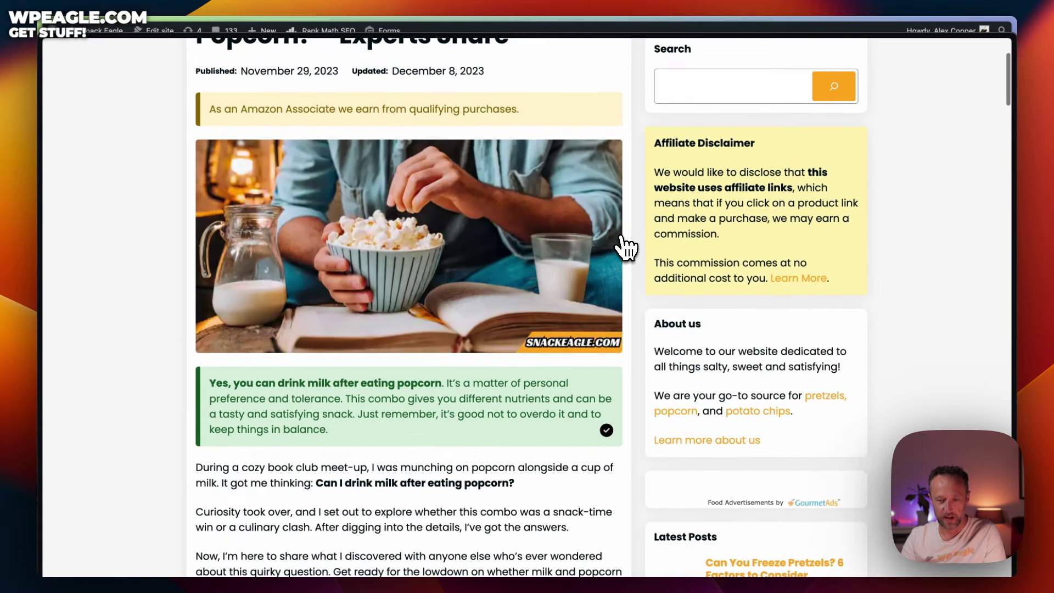
scroll(624, 249, down, 15)
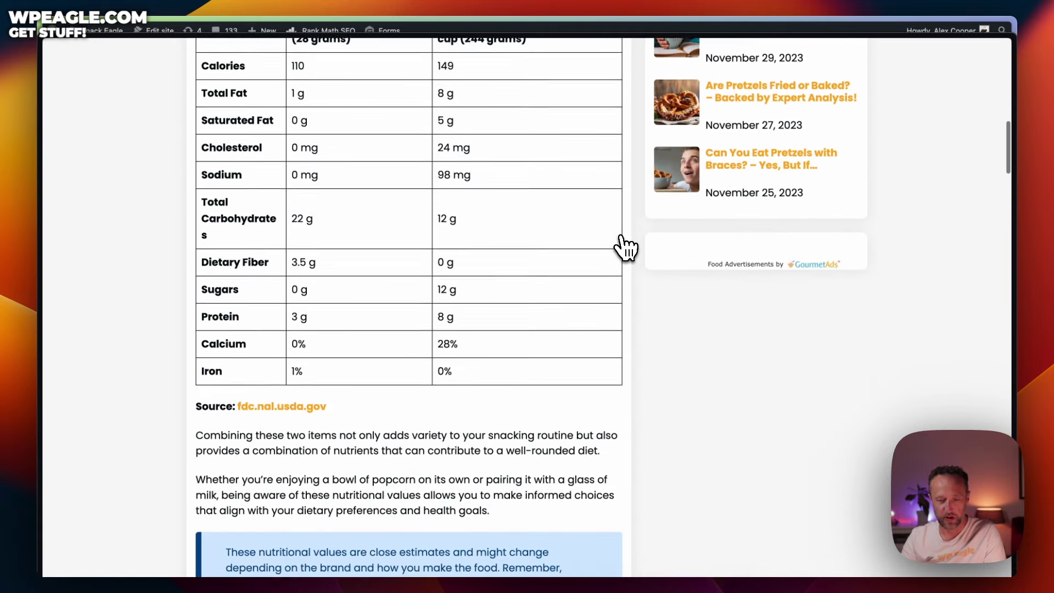
scroll(625, 248, down, 3)
scroll(624, 248, up, 6)
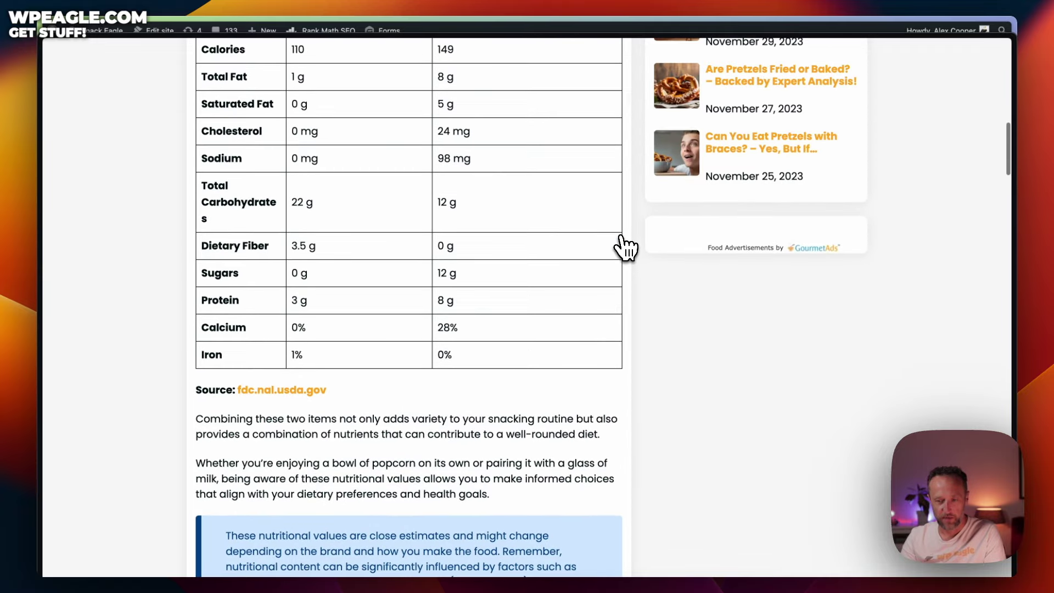
scroll(685, 370, down, 15)
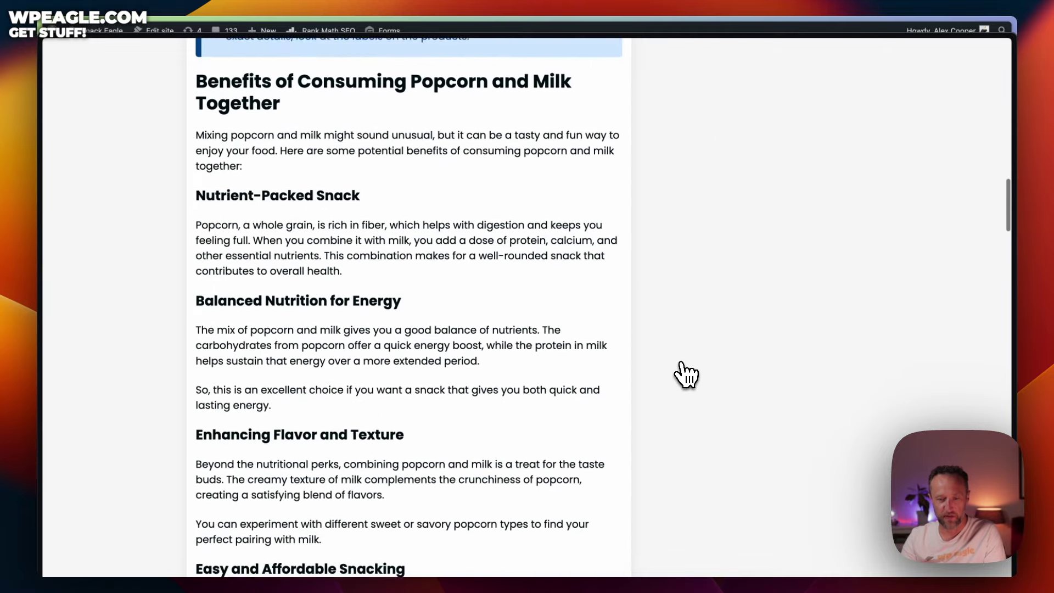
scroll(684, 375, down, 20)
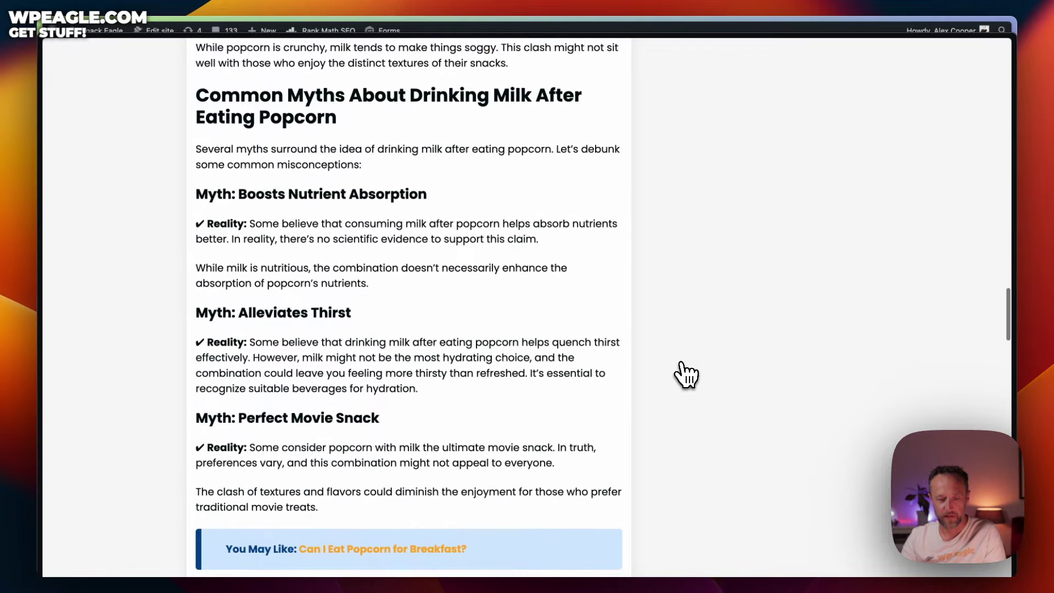
scroll(686, 375, down, 20)
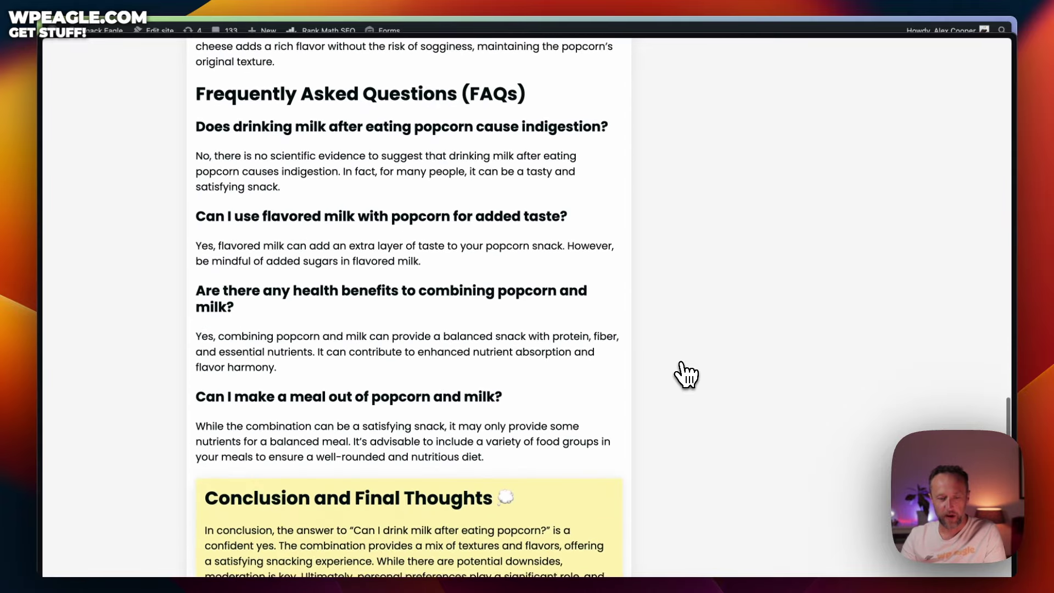
scroll(686, 375, down, 3)
scroll(684, 371, up, 20)
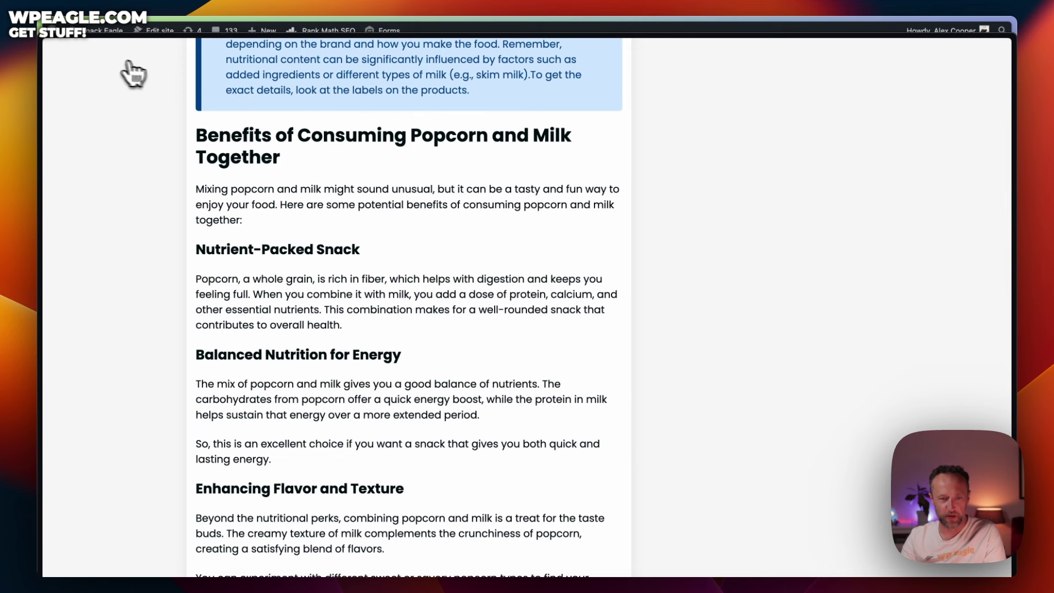
Step: Close the incognito window and re-analyze snackeagle.com, confirming 100 on mobile and desktop
mouse_move(43, 75)
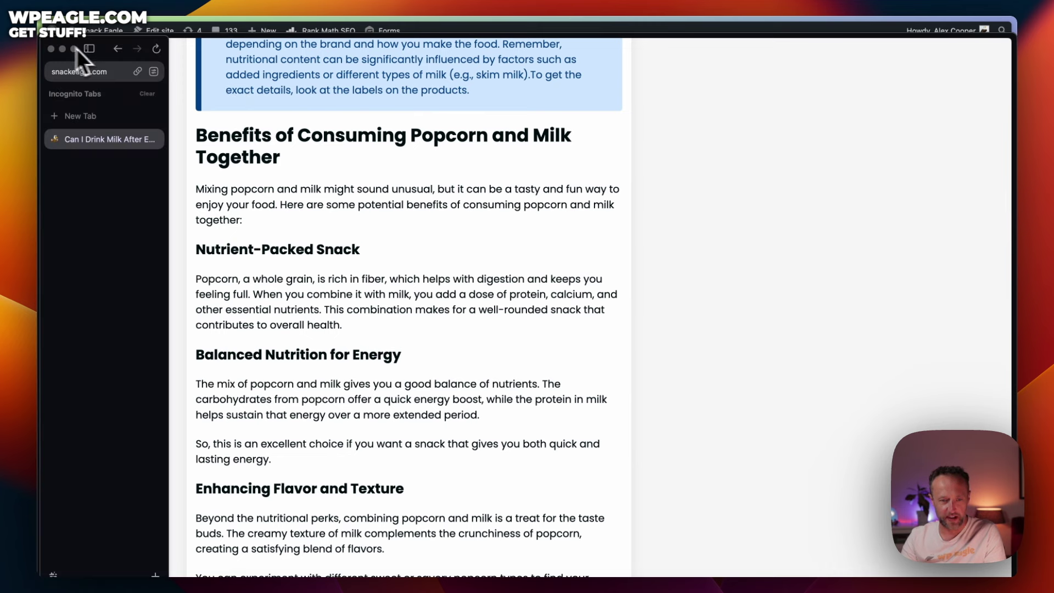
click(51, 49)
mouse_move(40, 159)
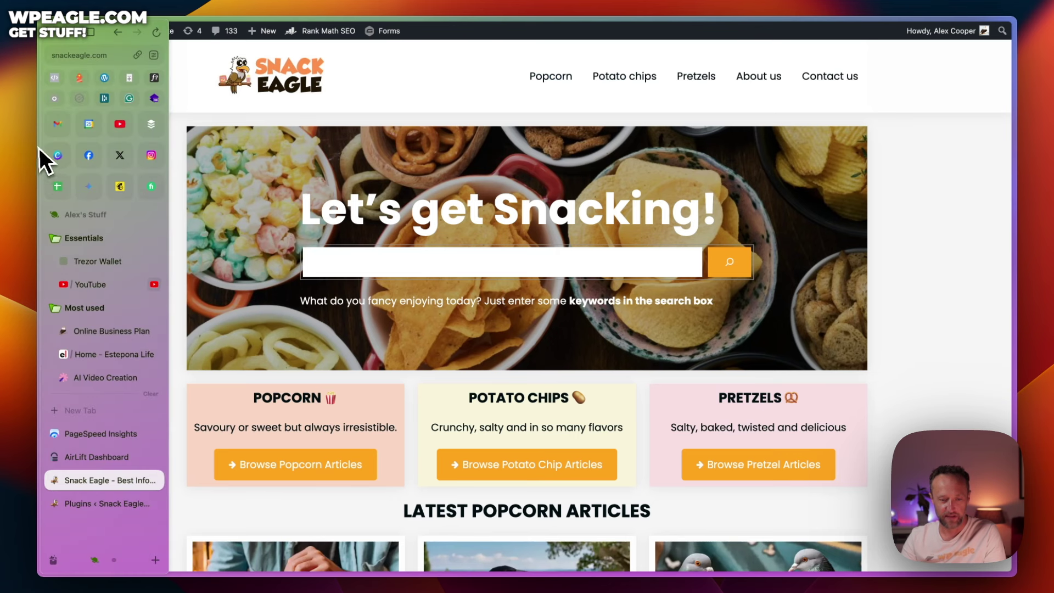
click(121, 439)
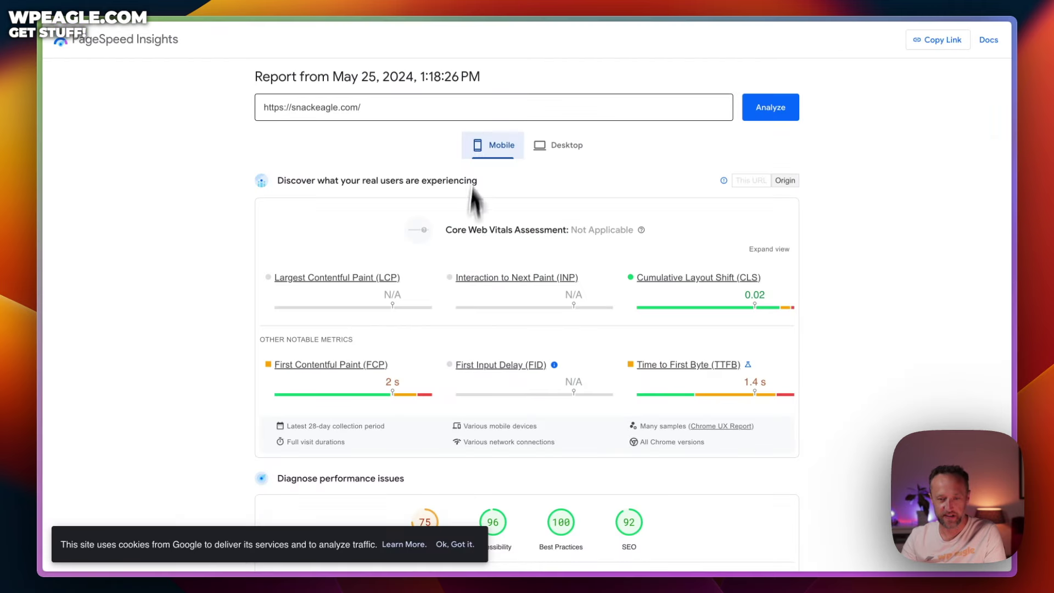
click(772, 109)
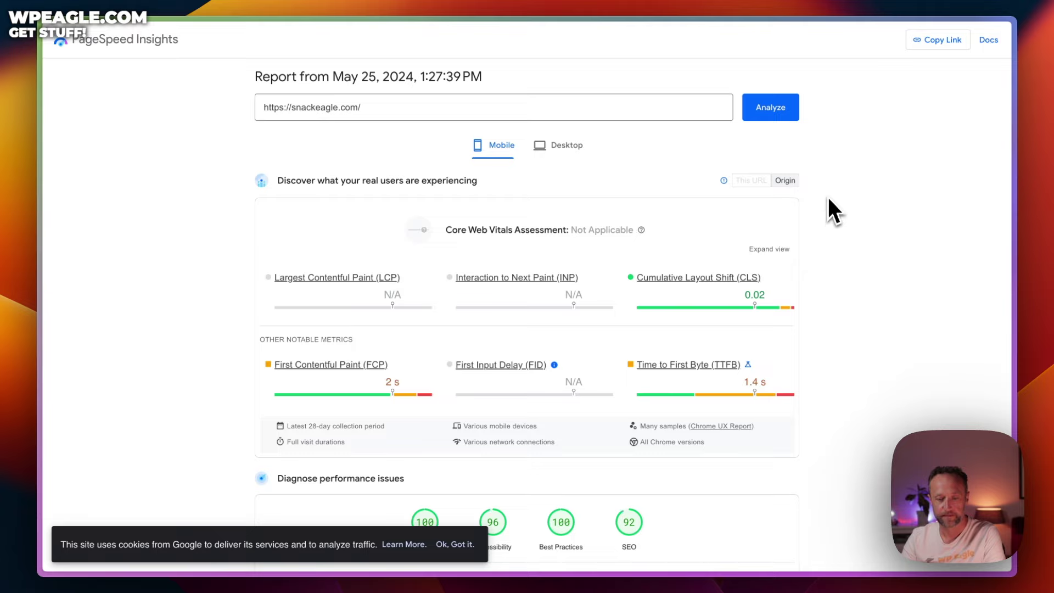
scroll(827, 207, down, 6)
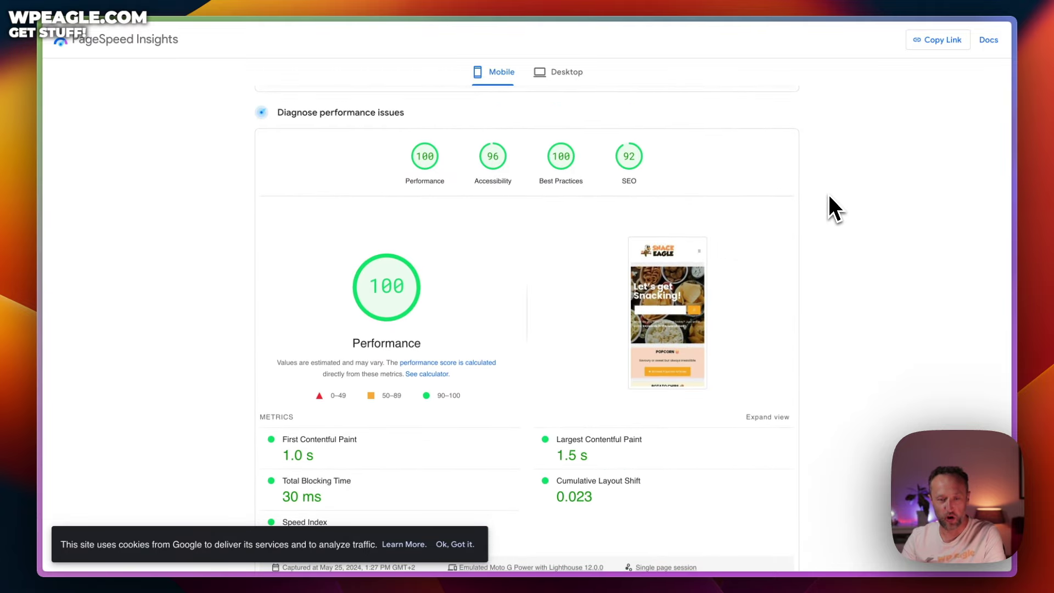
click(568, 76)
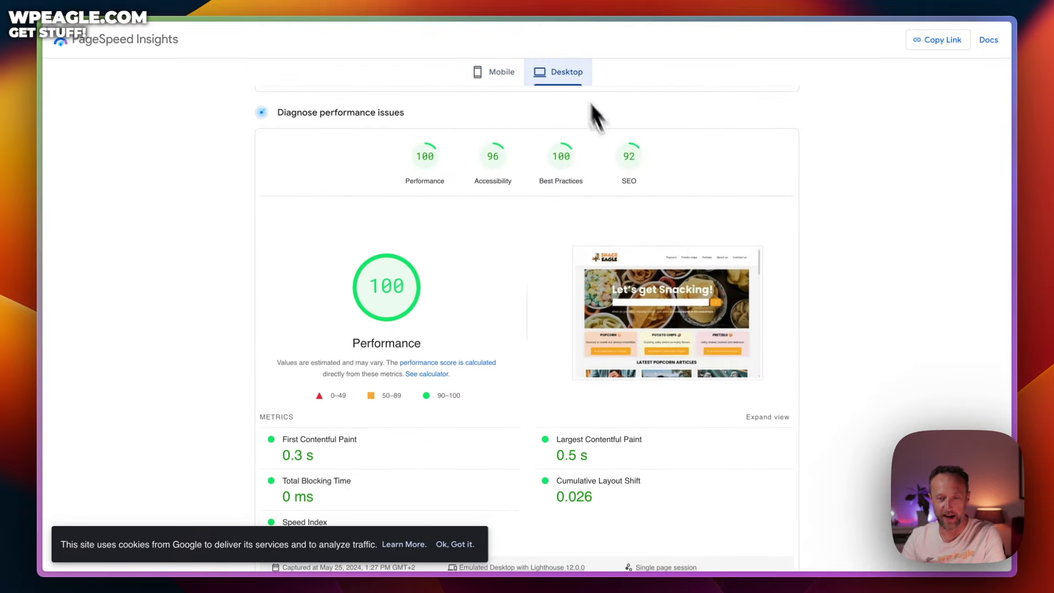
scroll(554, 213, down, 1)
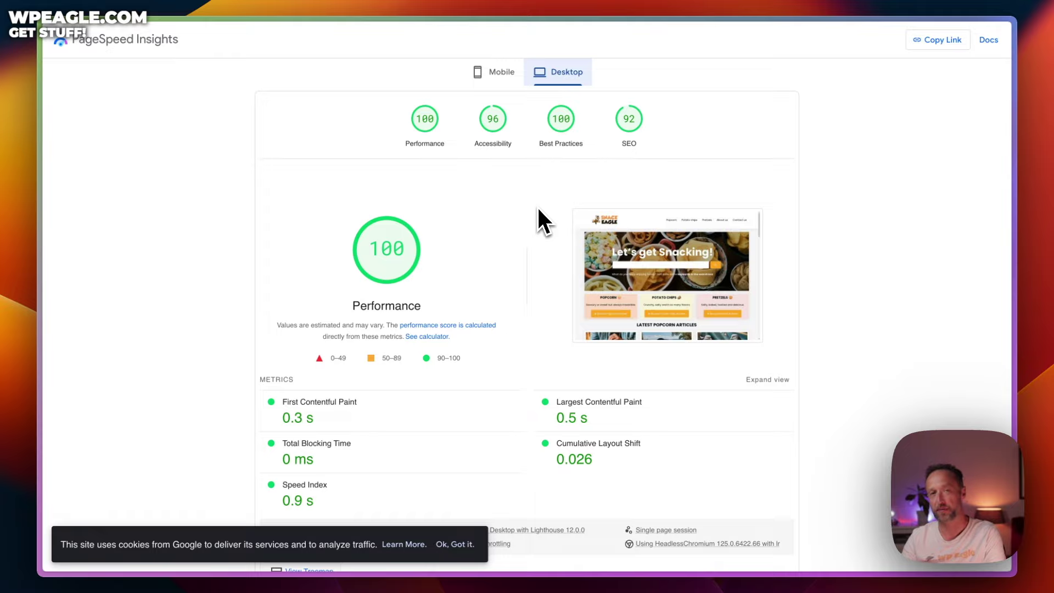